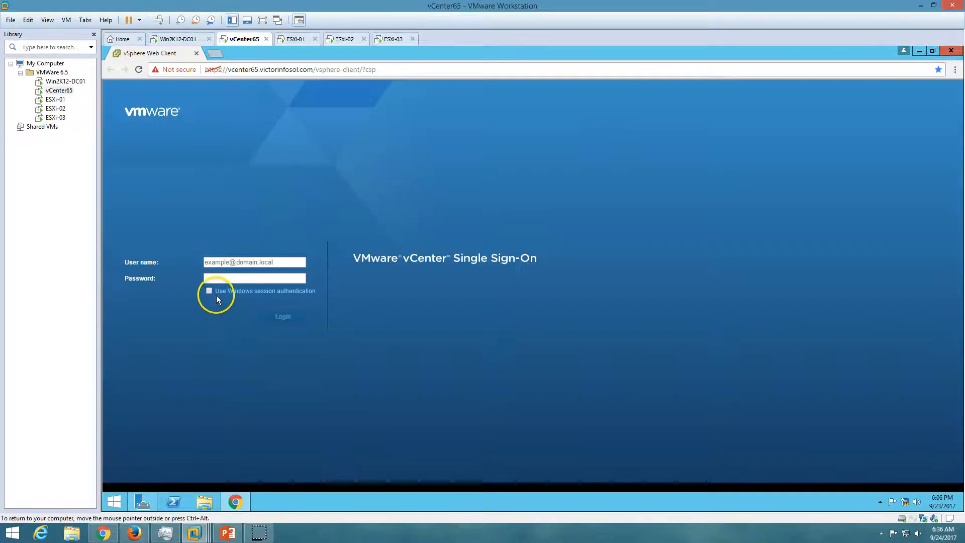
Log in to the vSphere Web Client with Windows session authentication and show the summary of host esxi-01.victorinfosol.com
{"action": "left_click", "coordinate": [209, 291]}
{"action": "left_click", "coordinate": [289, 317]}
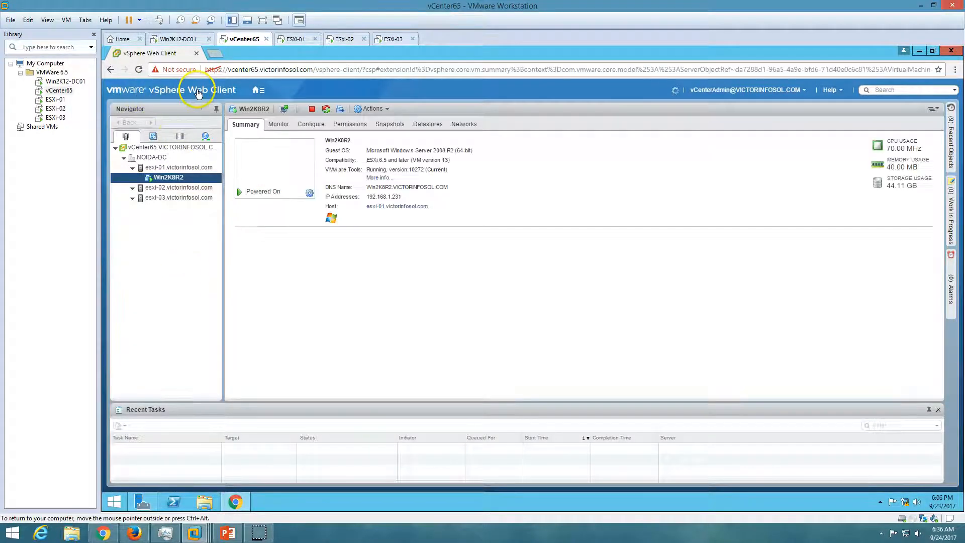
{"action": "left_click", "coordinate": [171, 168]}
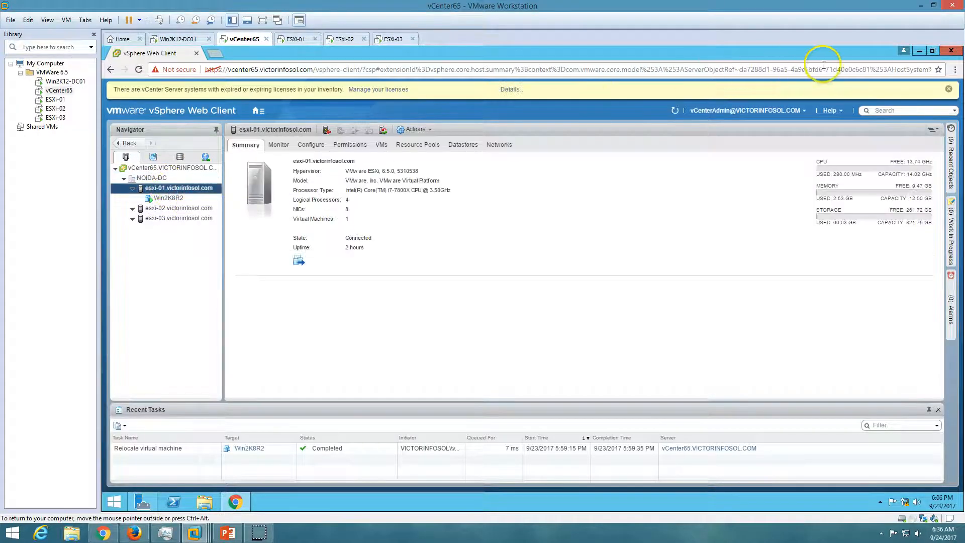
{"action": "left_click", "coordinate": [949, 89]}
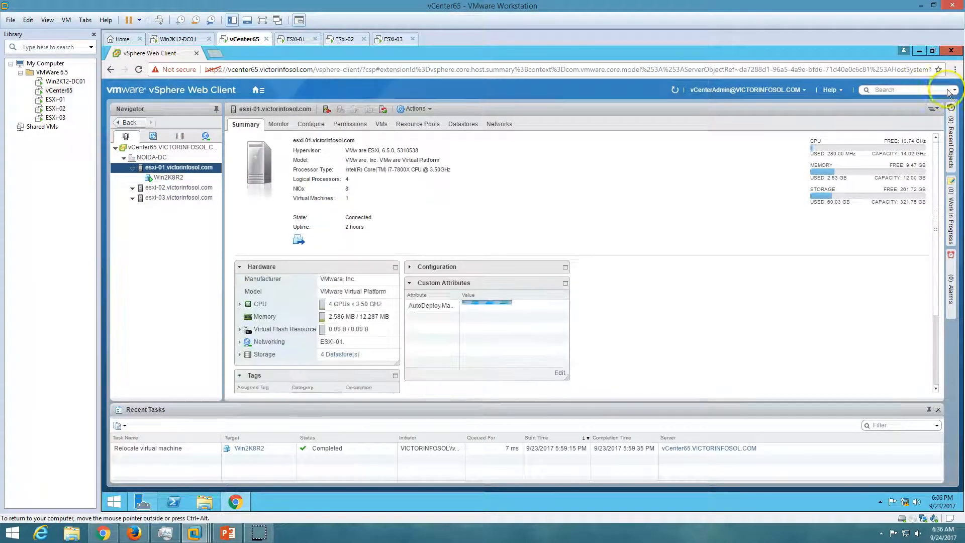
Launch the remote console of the Win2K8R2 virtual machine and bring it into view by minimizing the browser
{"action": "right_click", "coordinate": [175, 180]}
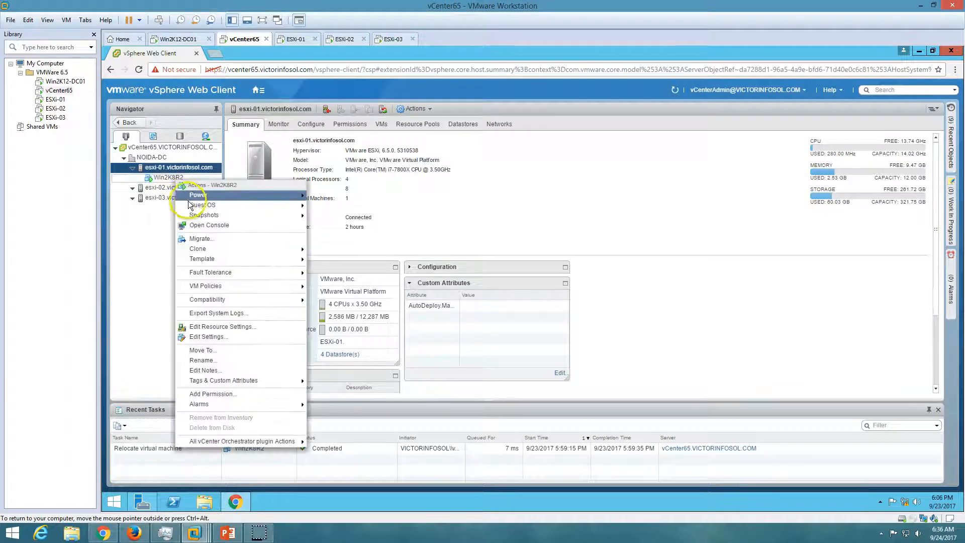
{"action": "left_click", "coordinate": [218, 225]}
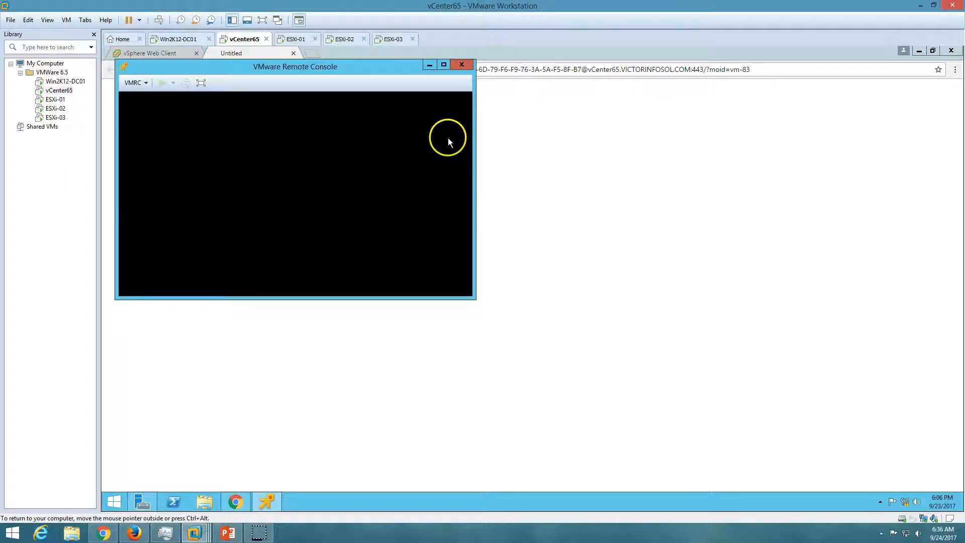
{"action": "left_click", "coordinate": [294, 53]}
{"action": "left_click", "coordinate": [293, 53]}
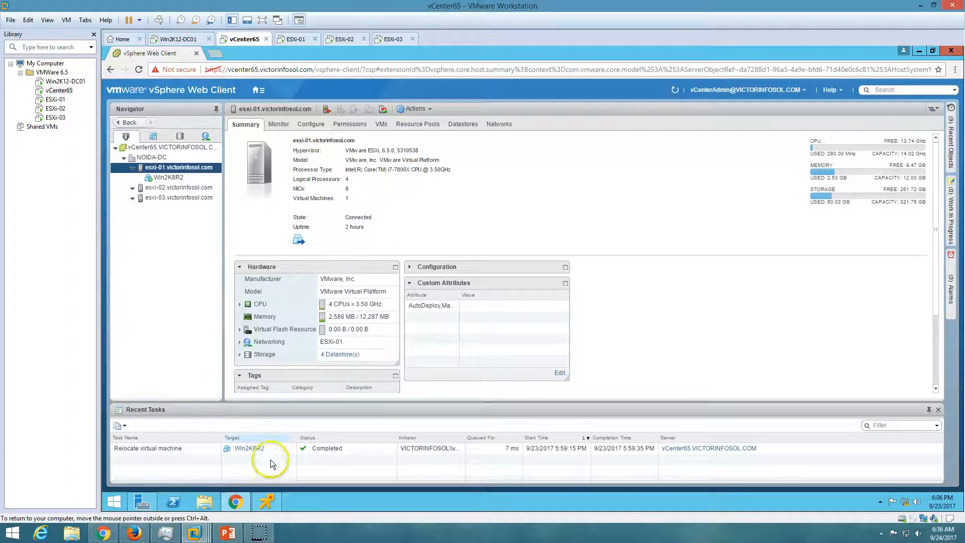
{"action": "left_click", "coordinate": [269, 501]}
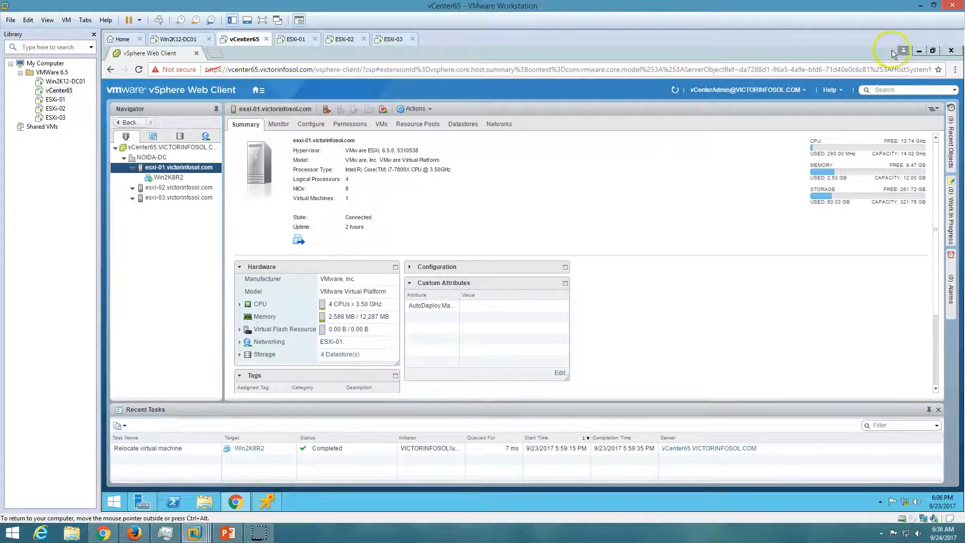
{"action": "left_click", "coordinate": [919, 52]}
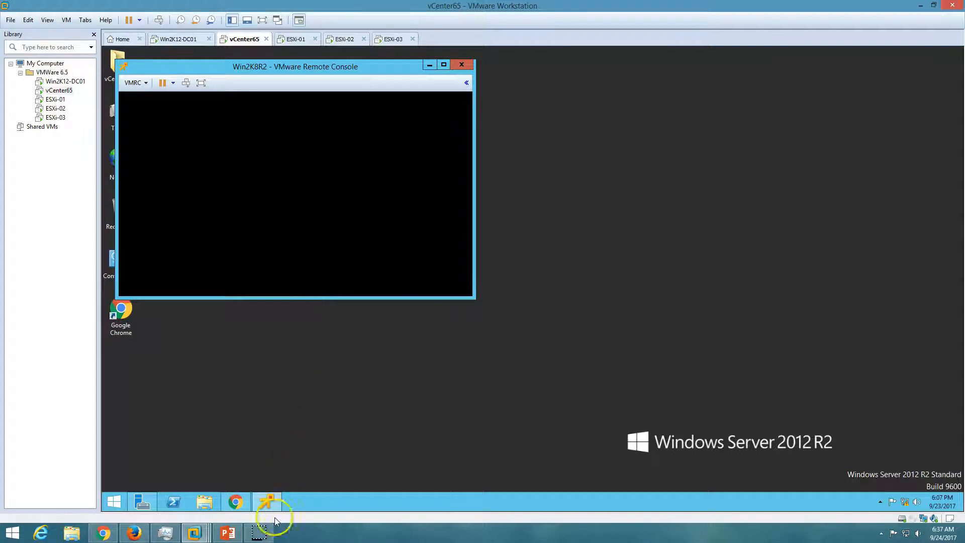
Sign in to the Win2K8R2 guest with the account password and move the console window away from the desktop icons
{"action": "left_click", "coordinate": [185, 82]}
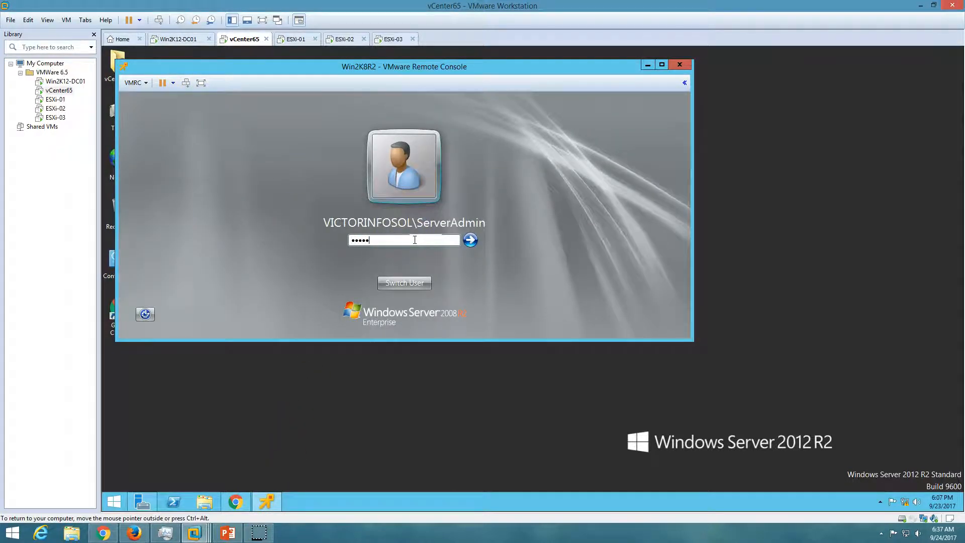
{"action": "key", "text": "Return"}
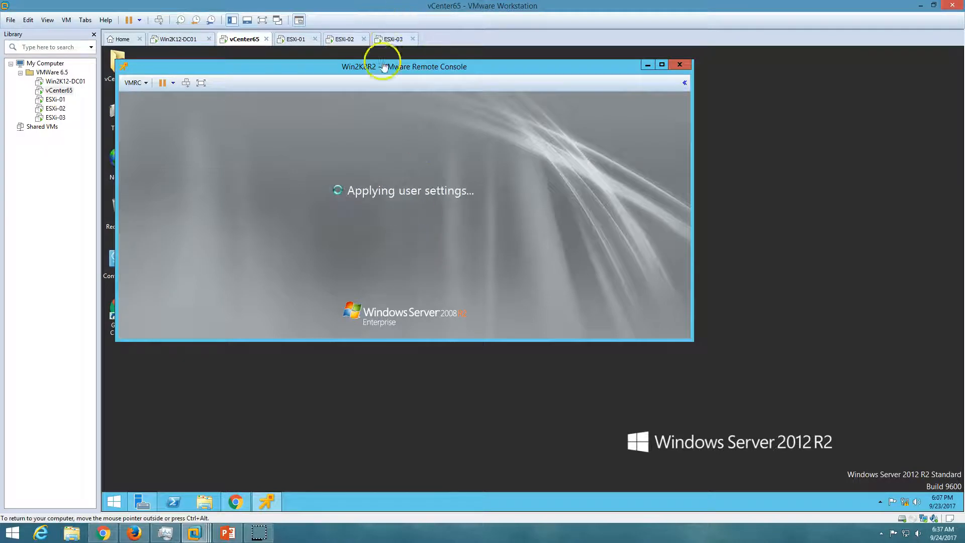
{"action": "left_click_drag", "start_coordinate": [390, 68], "coordinate": [600, 96]}
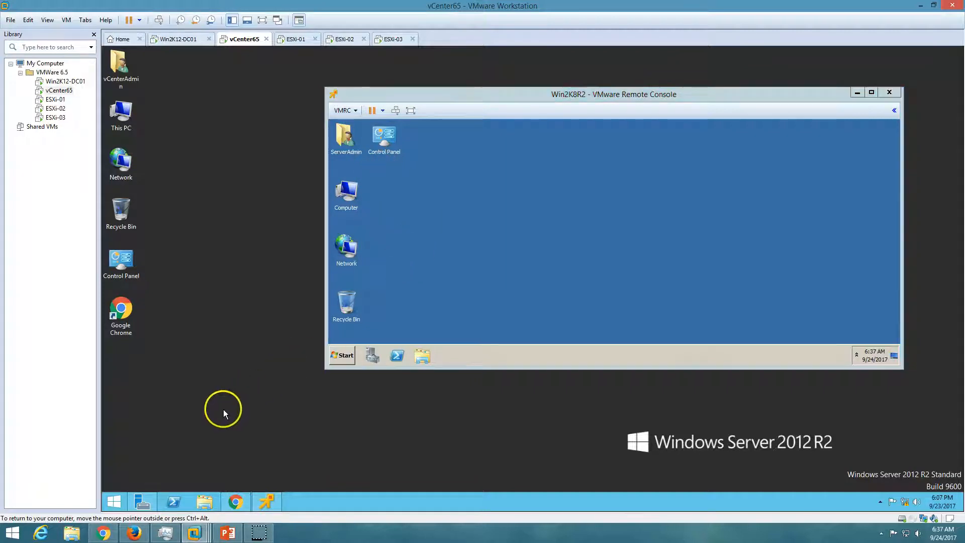
Return to the vSphere Web Client and examine the guest operating system in the Win2K8R2 summary
{"action": "left_click", "coordinate": [235, 501]}
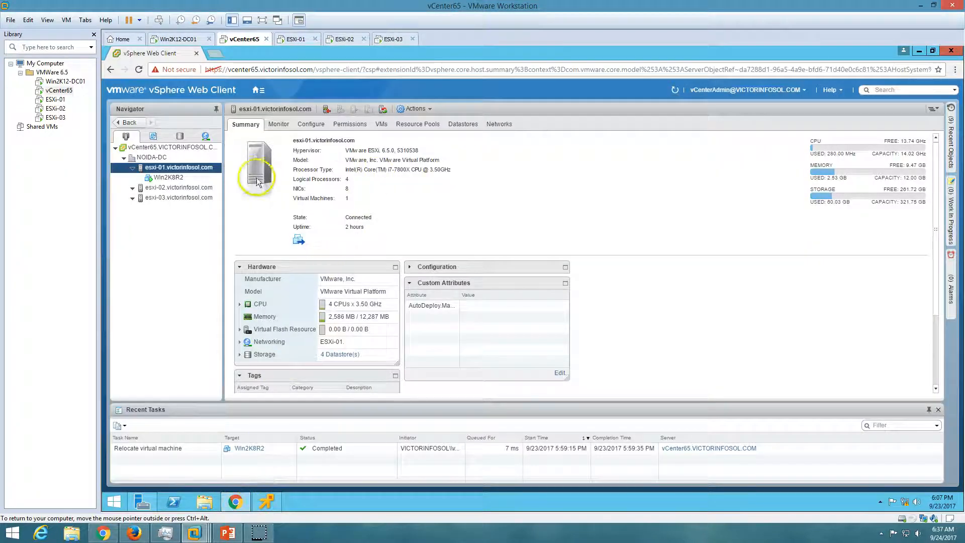
{"action": "left_click", "coordinate": [183, 177]}
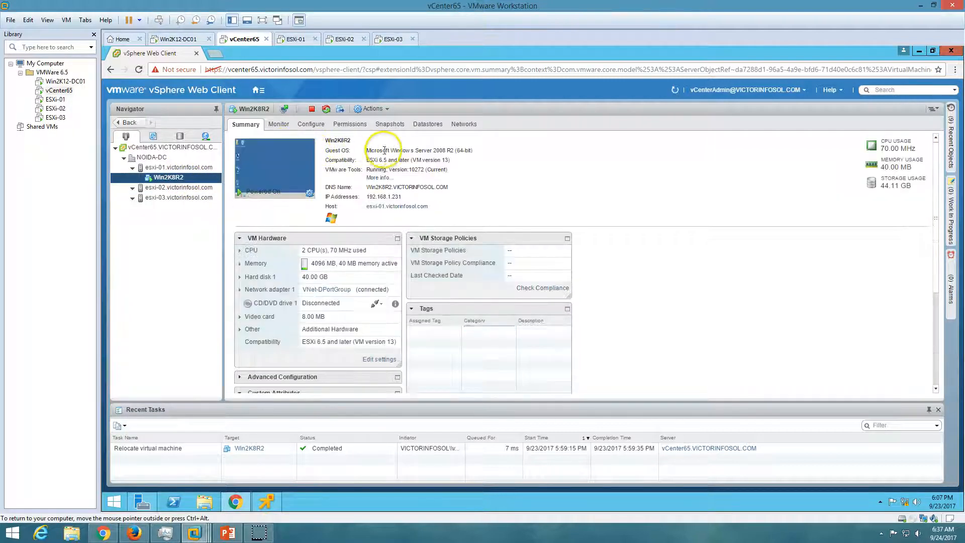
{"action": "left_click_drag", "start_coordinate": [382, 150], "coordinate": [458, 150]}
{"action": "left_click", "coordinate": [523, 149]}
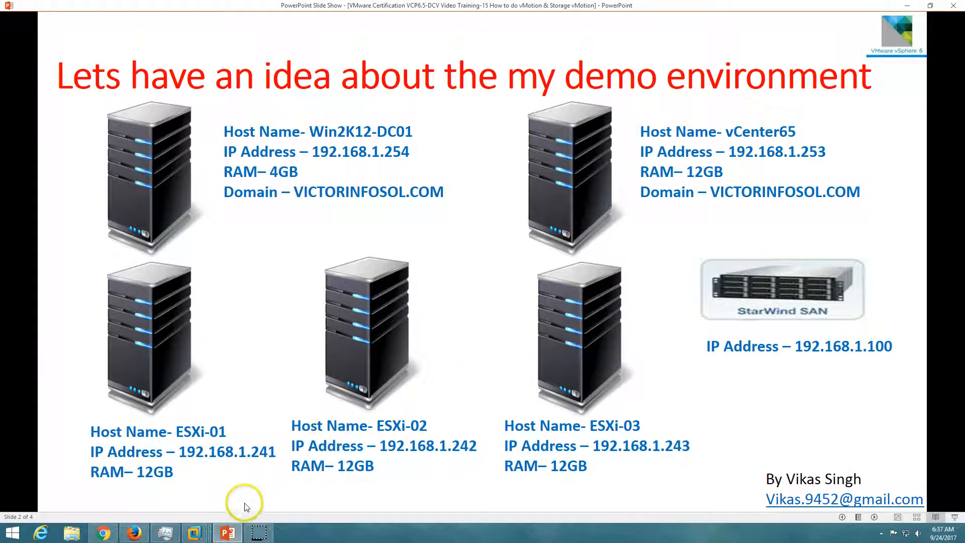
Check the console screens of the ESXi-01, ESXi-02 and ESXi-03 hosts, waking each display, and return to vCenter65
{"action": "left_click", "coordinate": [228, 533]}
{"action": "left_click", "coordinate": [297, 39]}
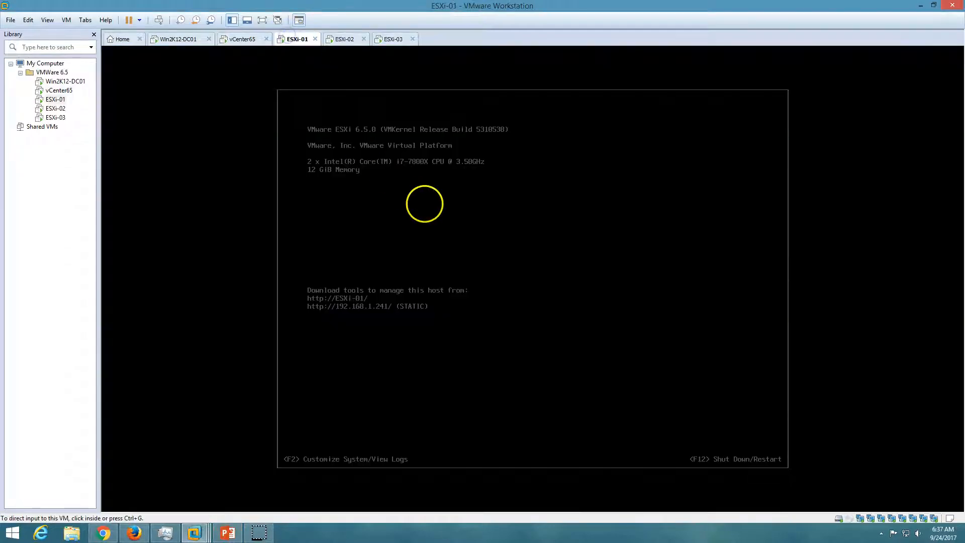
{"action": "left_click", "coordinate": [425, 207]}
{"action": "key", "text": "ctrl+alt"}
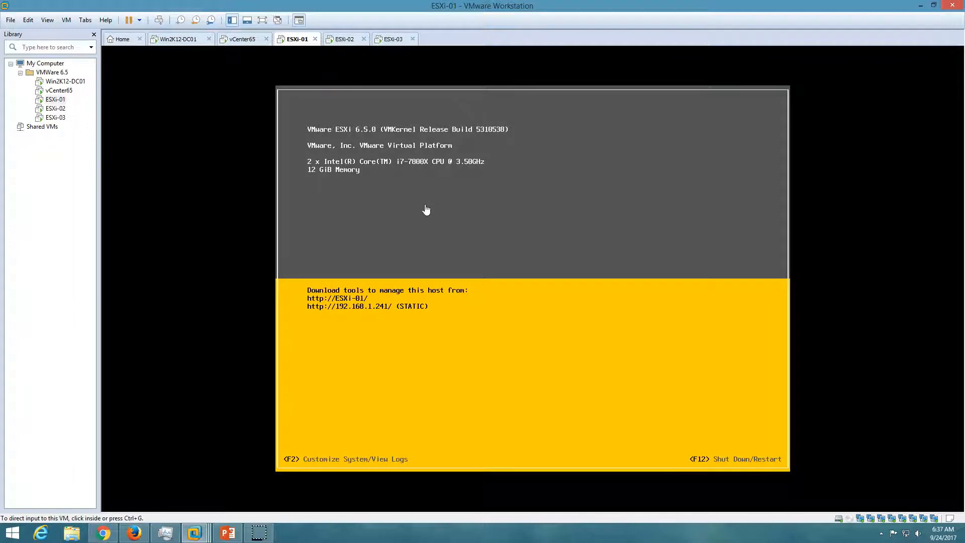
{"action": "left_click", "coordinate": [345, 38]}
{"action": "left_click", "coordinate": [398, 169]}
{"action": "key", "text": "ctrl+alt"}
{"action": "left_click", "coordinate": [403, 178]}
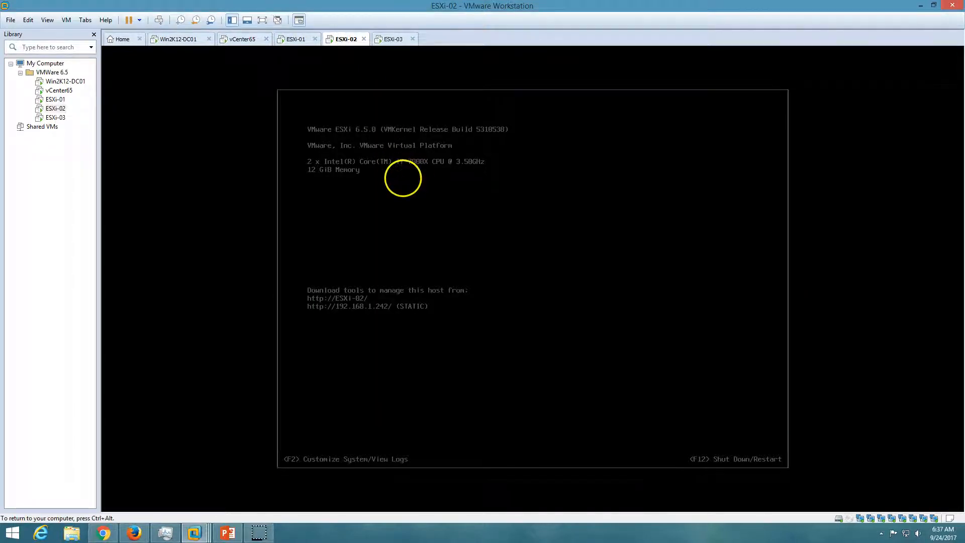
{"action": "key", "text": "ctrl+alt"}
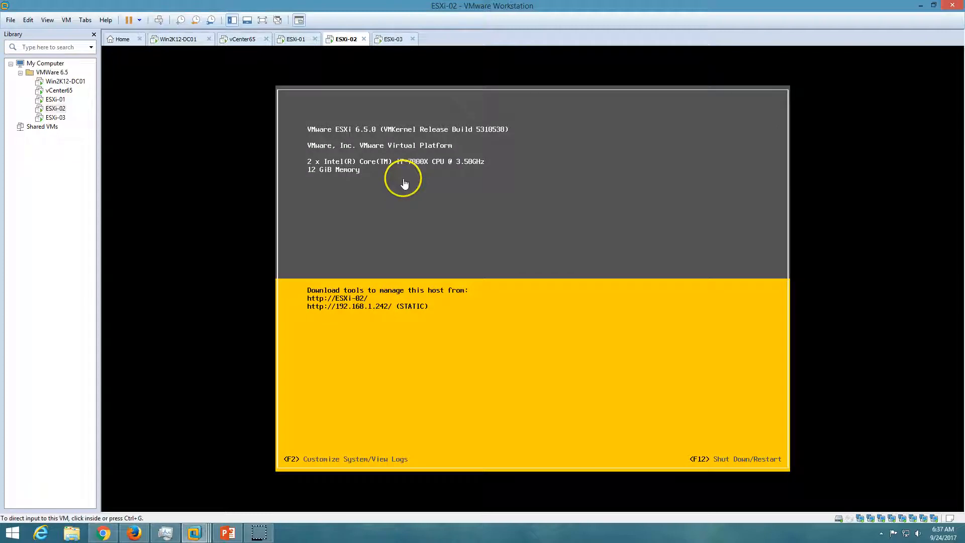
{"action": "left_click", "coordinate": [388, 39]}
{"action": "left_click", "coordinate": [405, 133]}
{"action": "key", "text": "ctrl+alt"}
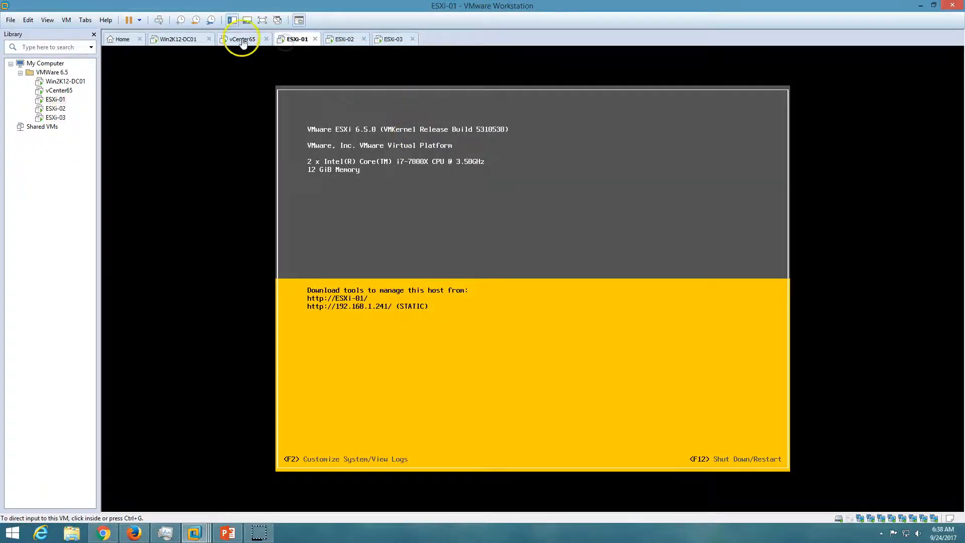
{"action": "left_click", "coordinate": [241, 40]}
Review the demo environment and vMotion vs Storage vMotion slides in PowerPoint, selecting host esxi-01 in the inventory in between
{"action": "left_click", "coordinate": [228, 533]}
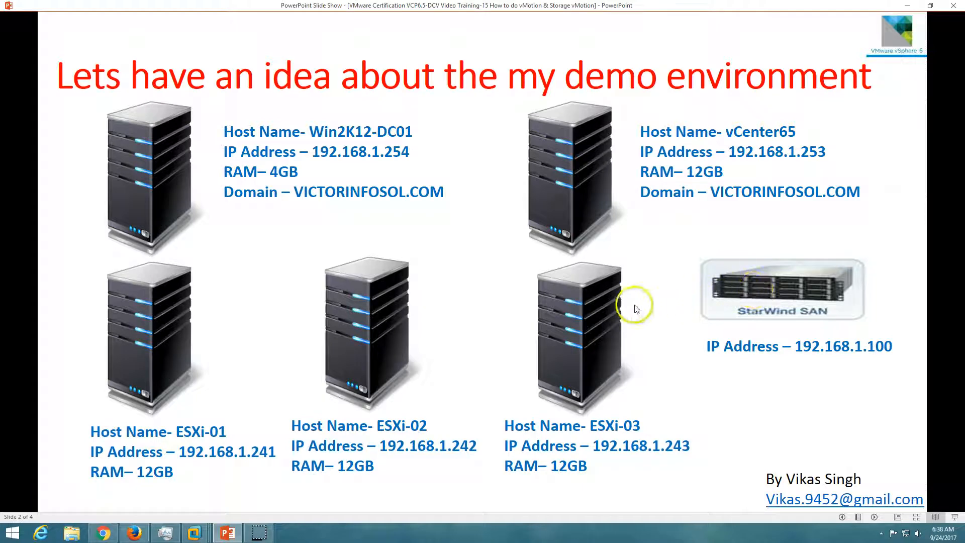
{"action": "left_click", "coordinate": [228, 532]}
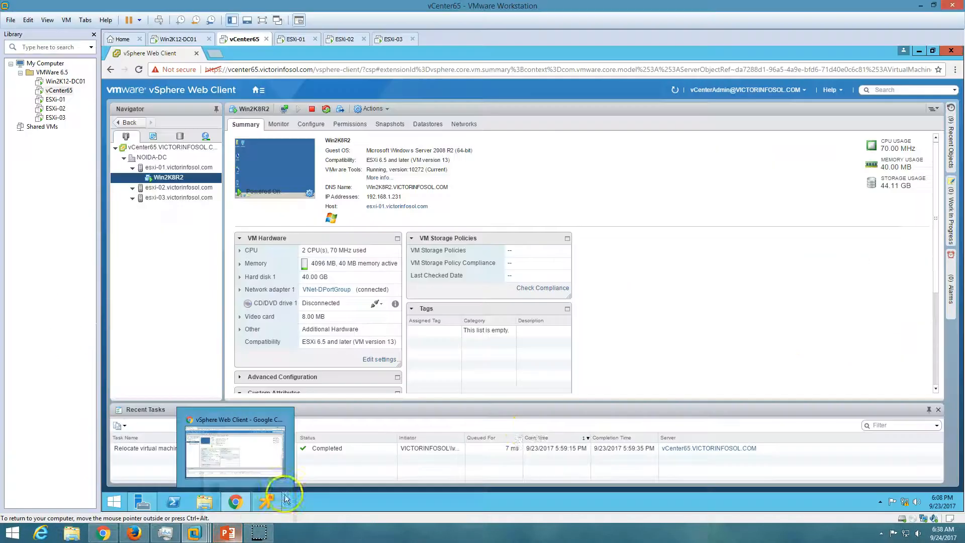
{"action": "left_click", "coordinate": [178, 167]}
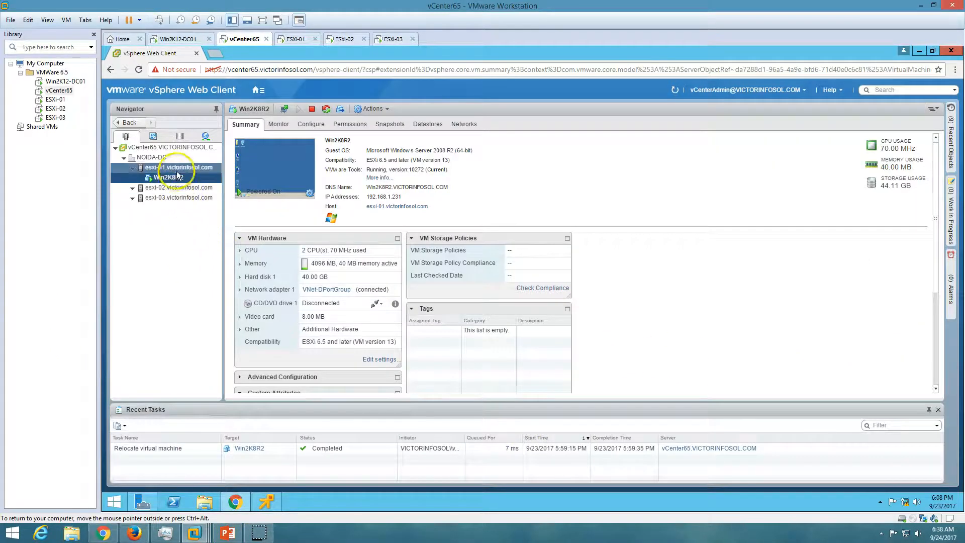
{"action": "left_click", "coordinate": [228, 532]}
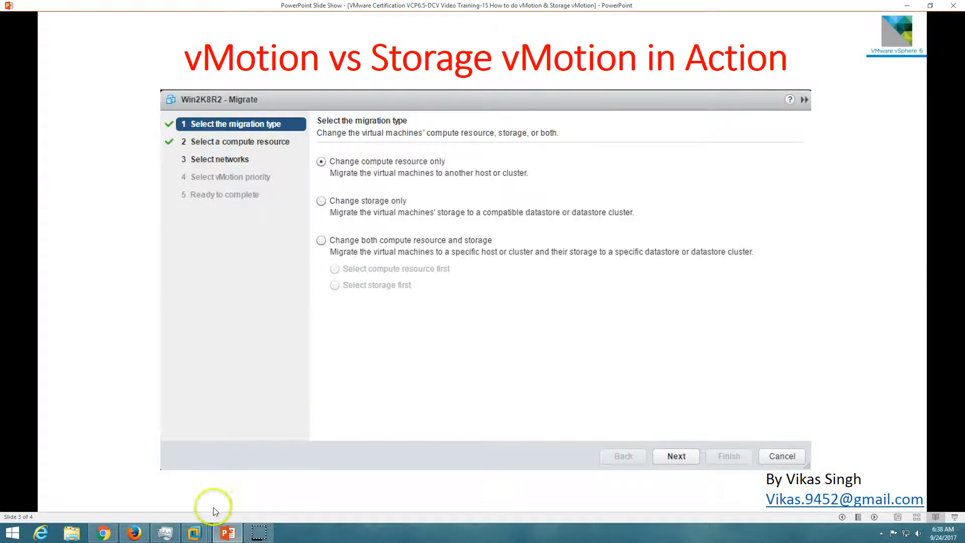
Start migrating the Win2K8R2 virtual machine with the migration type "Change compute resource only"
{"action": "left_click", "coordinate": [194, 532]}
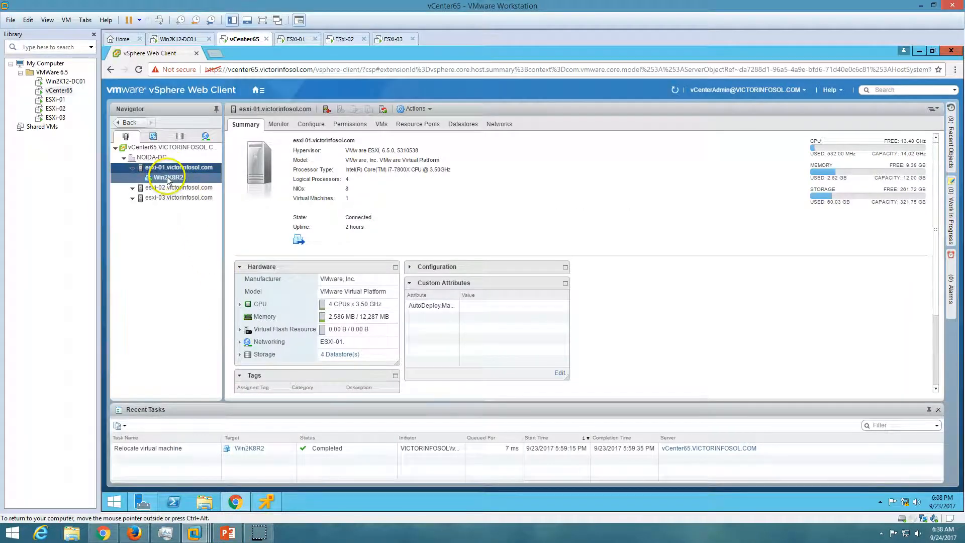
{"action": "right_click", "coordinate": [167, 177]}
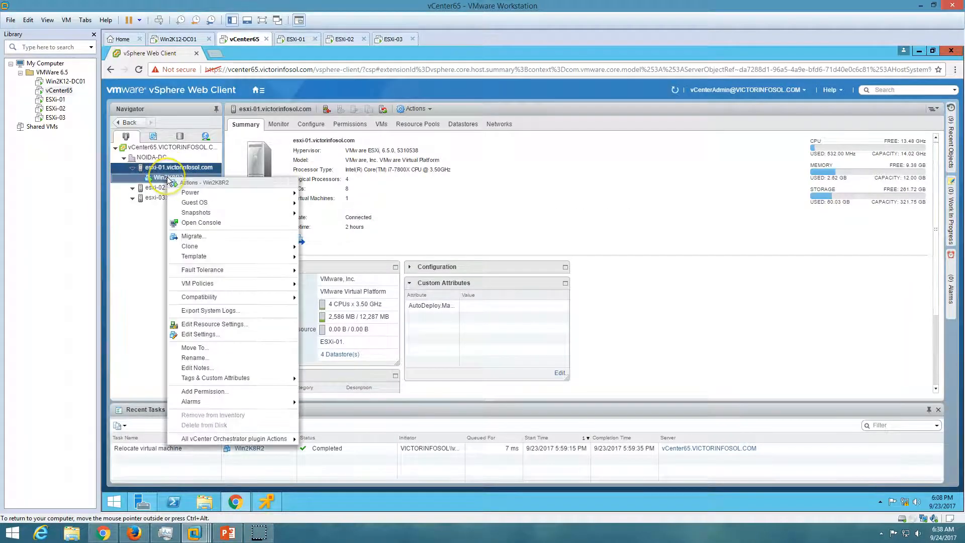
{"action": "left_click", "coordinate": [206, 238]}
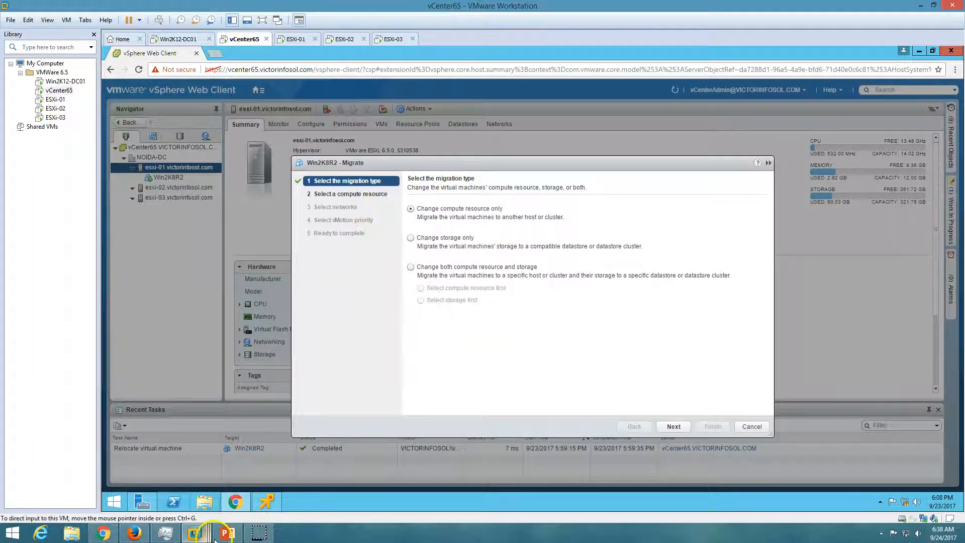
{"action": "left_click", "coordinate": [322, 453]}
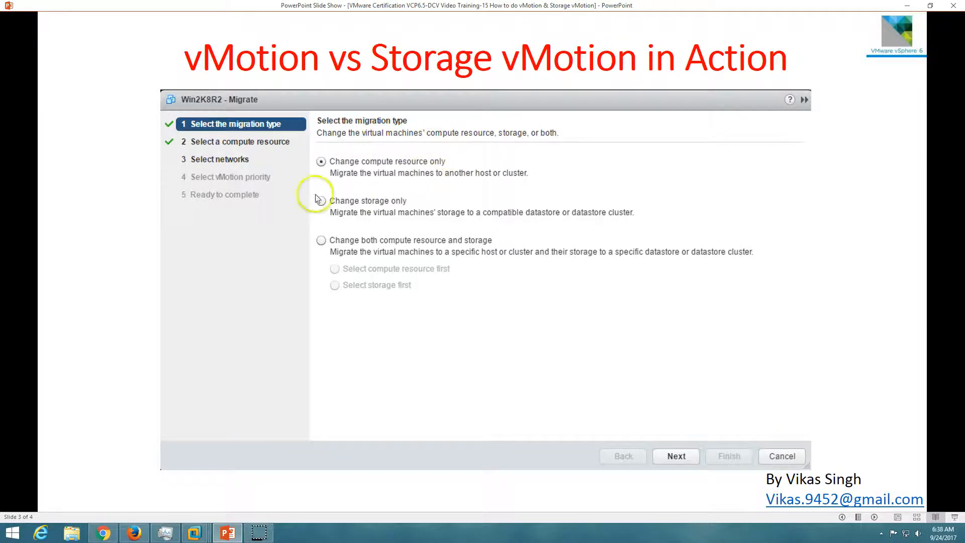
{"action": "left_click", "coordinate": [194, 533]}
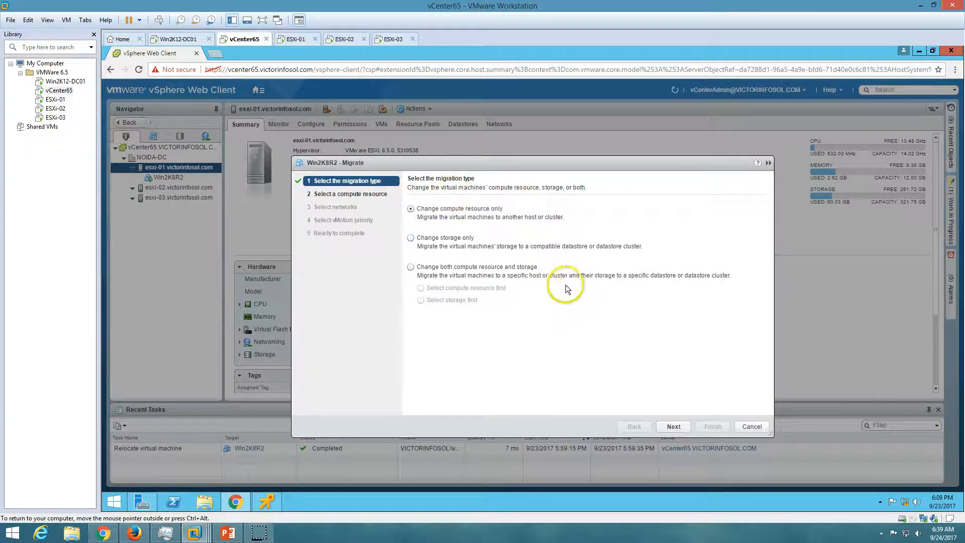
{"action": "left_click", "coordinate": [674, 427]}
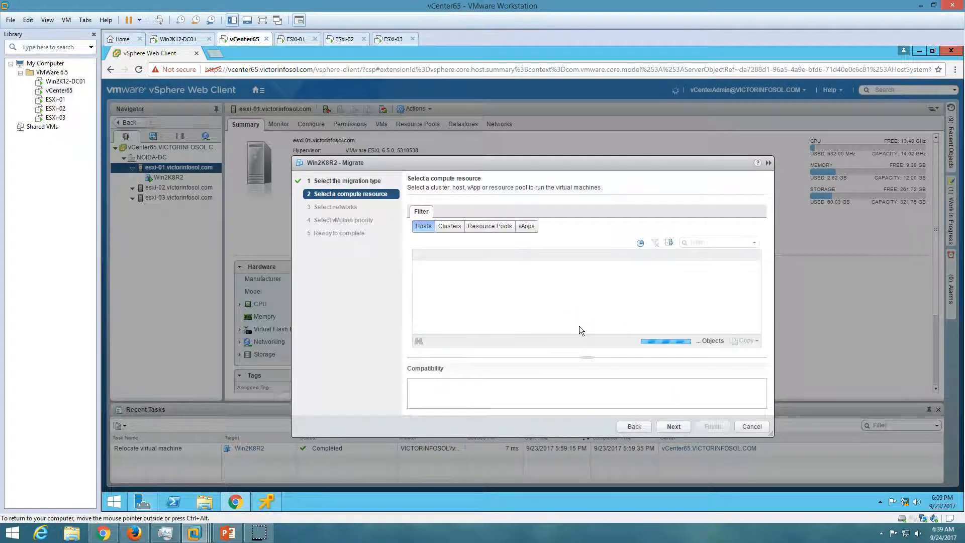
Choose host esxi-02.victorinfosol.com as the migration's compute resource, looking through clusters, resource pools and vApps, and continue to network selection
{"action": "left_click", "coordinate": [478, 265]}
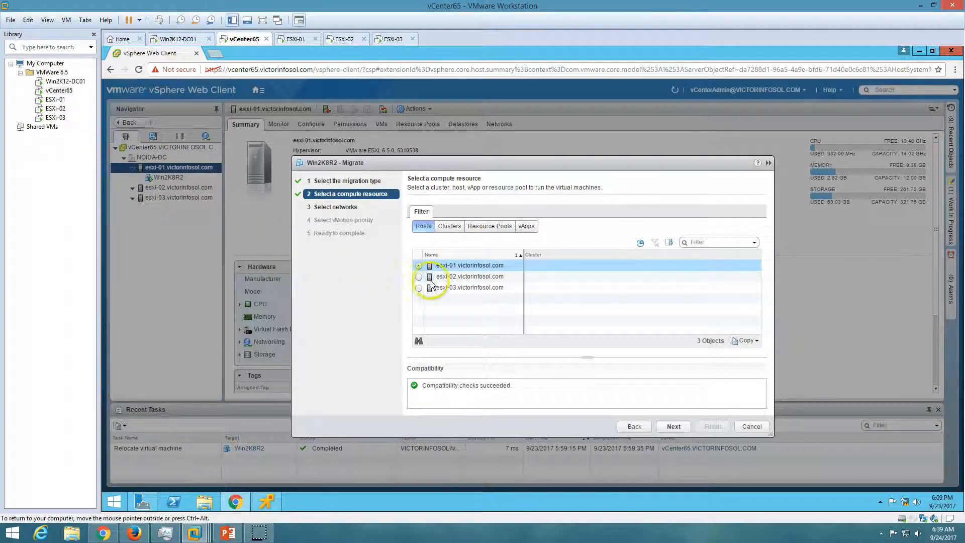
{"action": "left_click", "coordinate": [466, 276]}
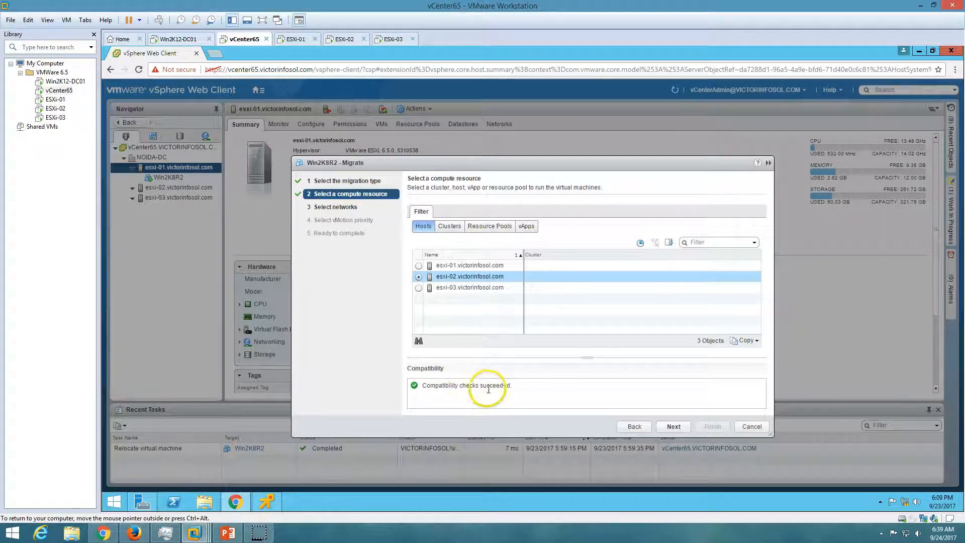
{"action": "left_click", "coordinate": [484, 279]}
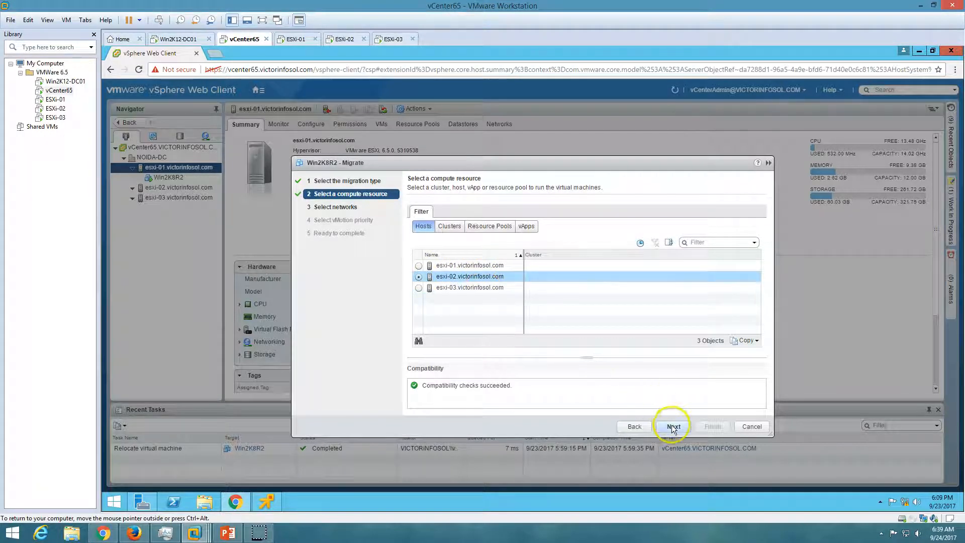
{"action": "left_click", "coordinate": [449, 226]}
{"action": "left_click", "coordinate": [484, 226]}
{"action": "left_click", "coordinate": [526, 226]}
{"action": "left_click", "coordinate": [449, 226]}
{"action": "left_click", "coordinate": [423, 226]}
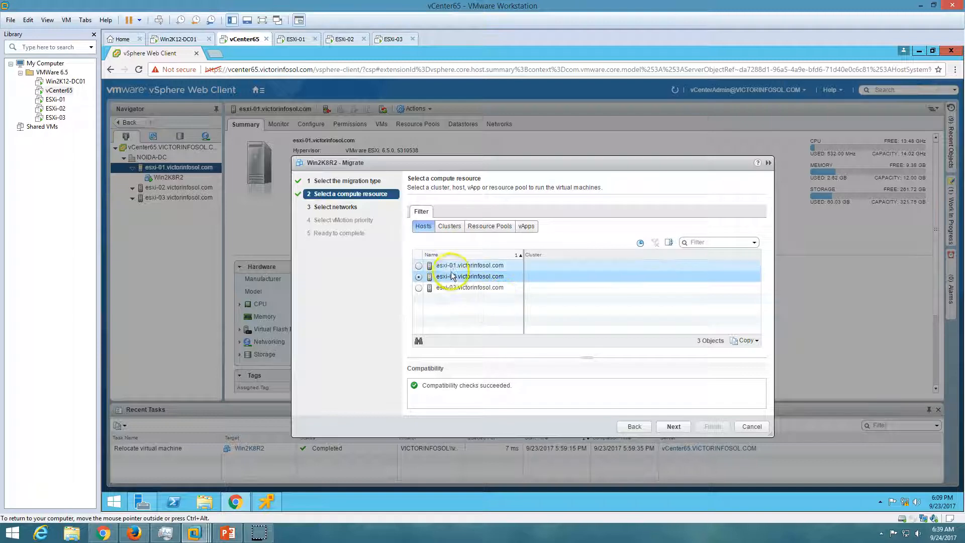
{"action": "left_click", "coordinate": [674, 426]}
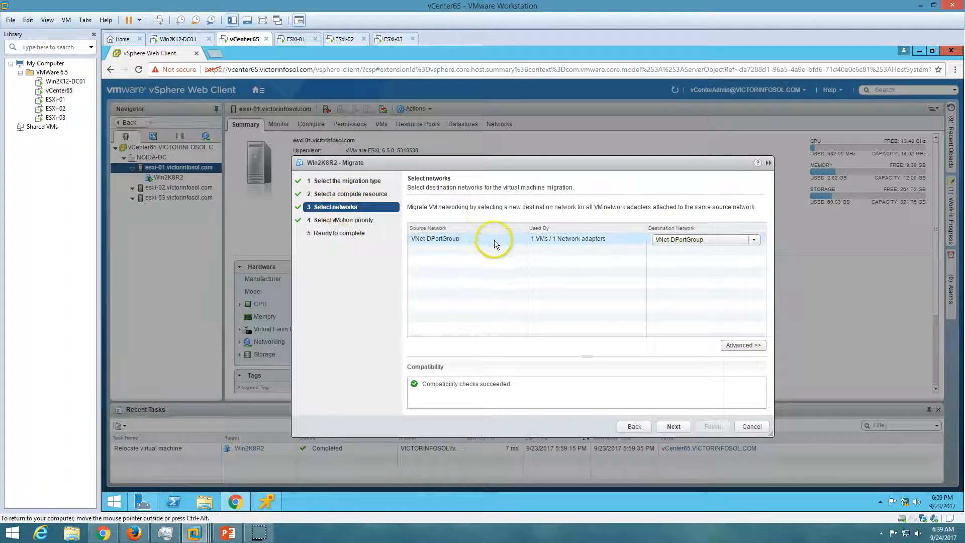
Keep VNet-DPortGroup as the destination network after viewing the alternatives, and schedule the vMotion with high priority
{"action": "left_click", "coordinate": [680, 240]}
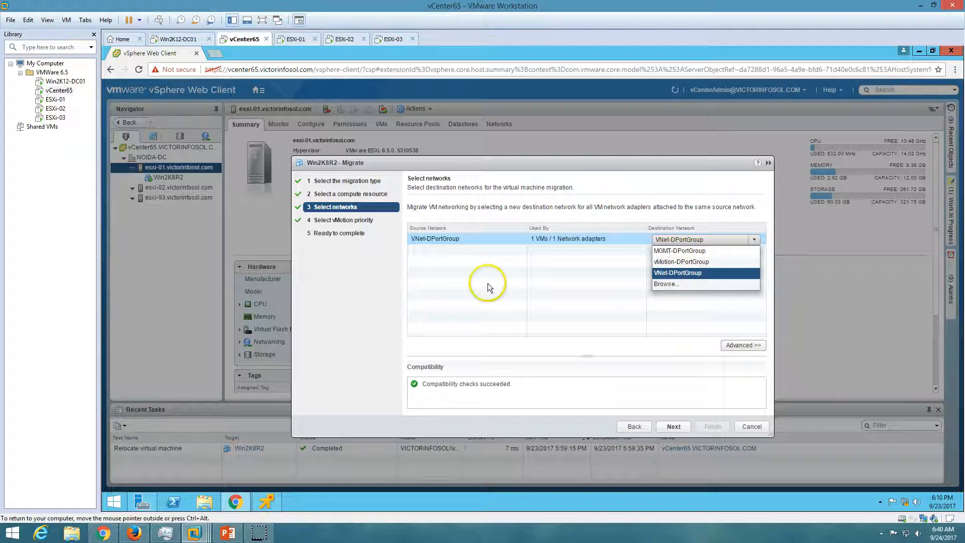
{"action": "left_click", "coordinate": [468, 250]}
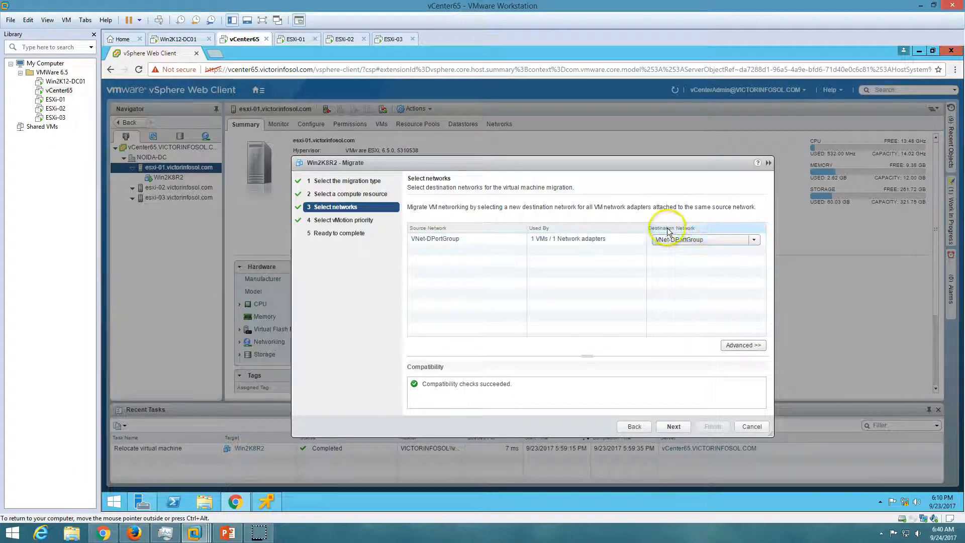
{"action": "left_click", "coordinate": [674, 427]}
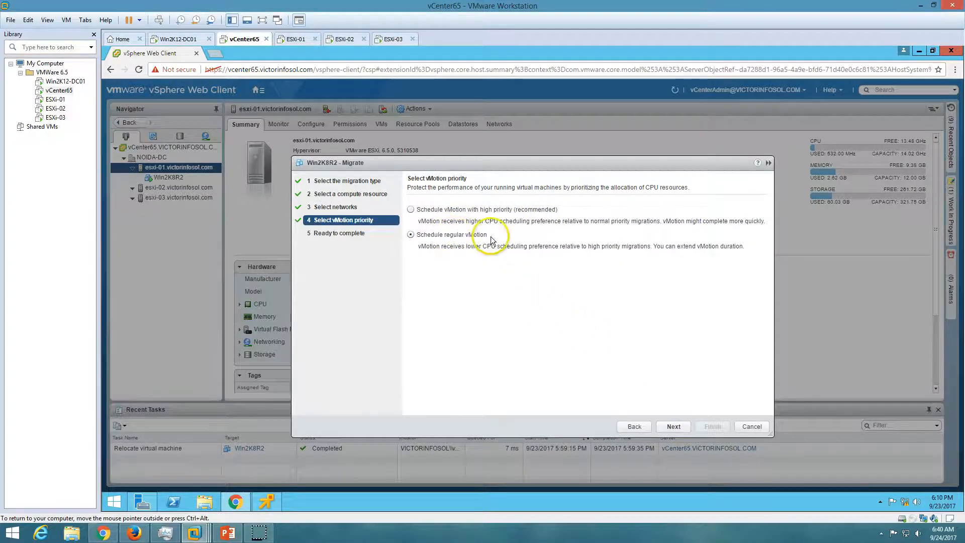
{"action": "left_click", "coordinate": [506, 211]}
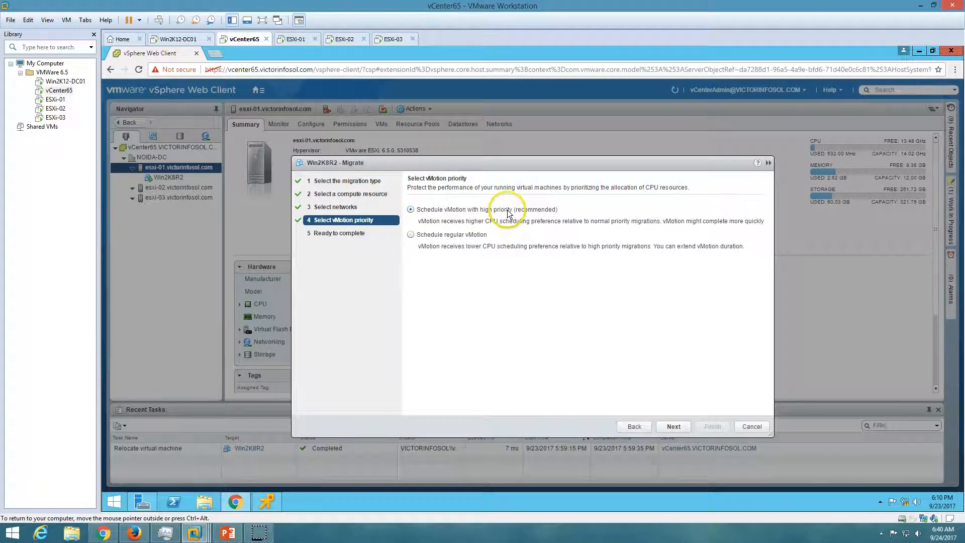
{"action": "left_click", "coordinate": [674, 426]}
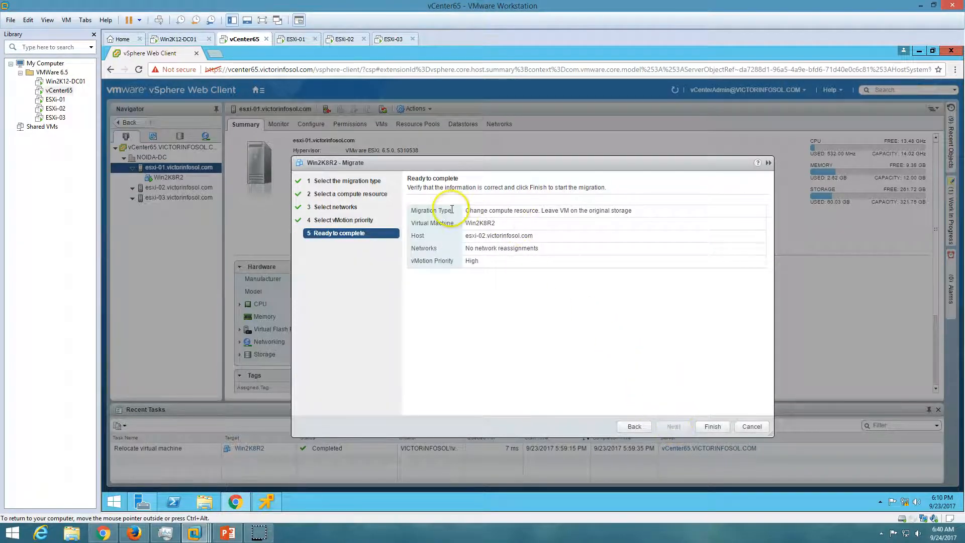
Review the migration type in the Win2K8R2 migration summary and finish the wizard to start the host migration
{"action": "left_click_drag", "start_coordinate": [466, 210], "coordinate": [647, 209]}
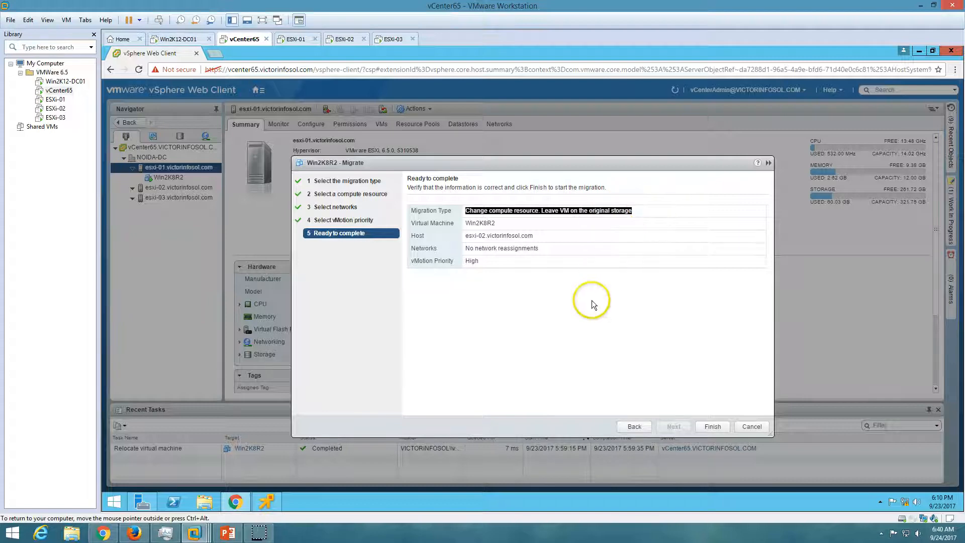
{"action": "left_click", "coordinate": [492, 211]}
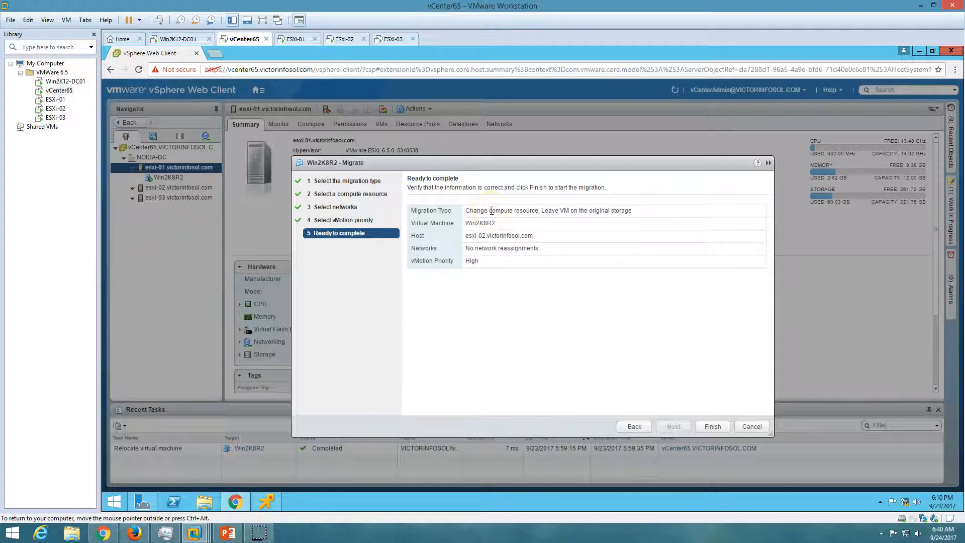
{"action": "left_click_drag", "start_coordinate": [544, 211], "coordinate": [632, 211]}
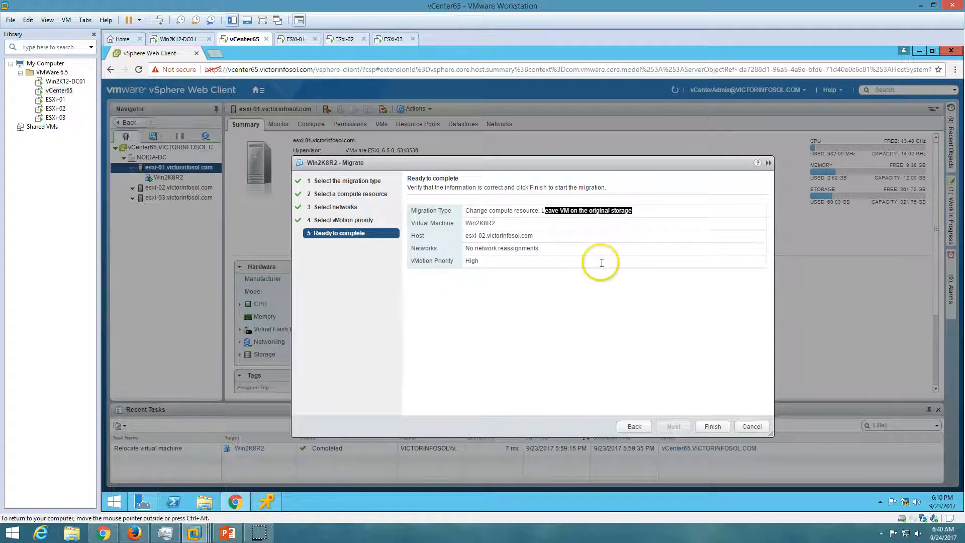
{"action": "left_click", "coordinate": [713, 426]}
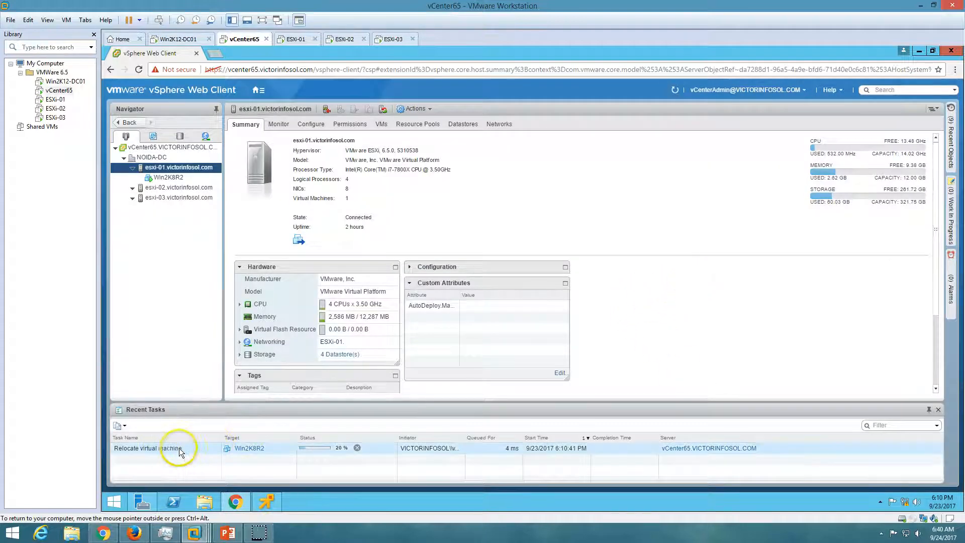
Run the continuous ping "ping win2k8r2 -t" in a Command Prompt and move its window clear of the inventory and task list
{"action": "right_click", "coordinate": [115, 501]}
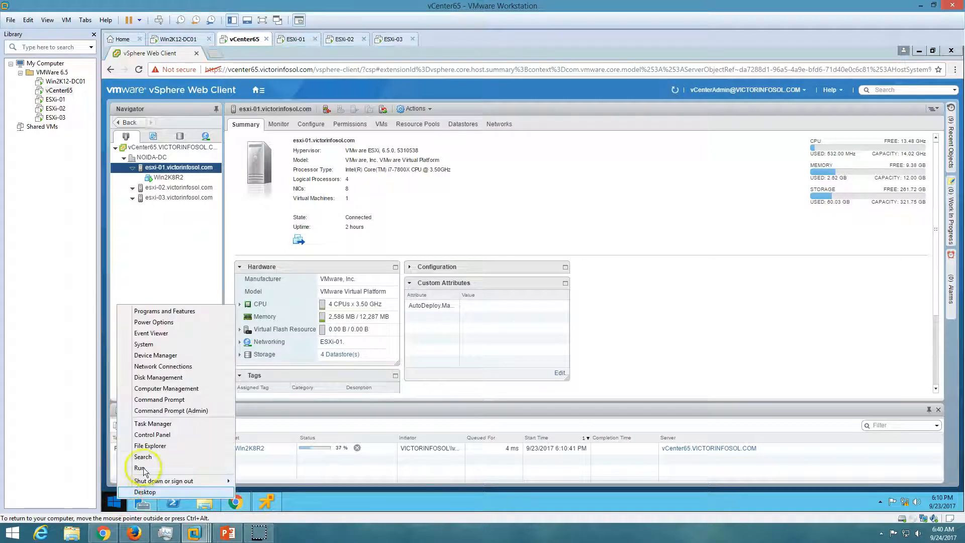
{"action": "left_click", "coordinate": [174, 400]}
{"action": "type", "text": "ping w"}
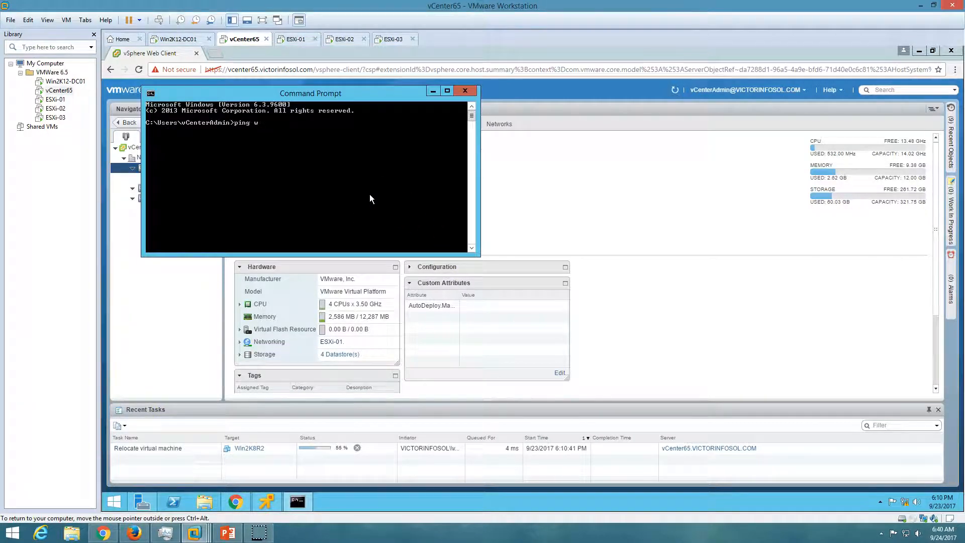
{"action": "type", "text": "in2k8r2 -t"}
{"action": "key", "text": "Return"}
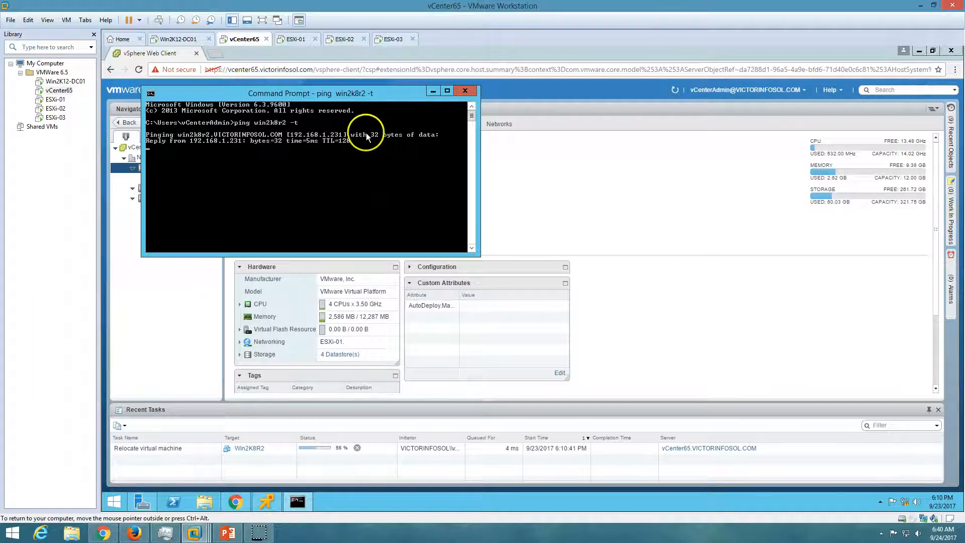
{"action": "left_click_drag", "start_coordinate": [342, 96], "coordinate": [739, 193]}
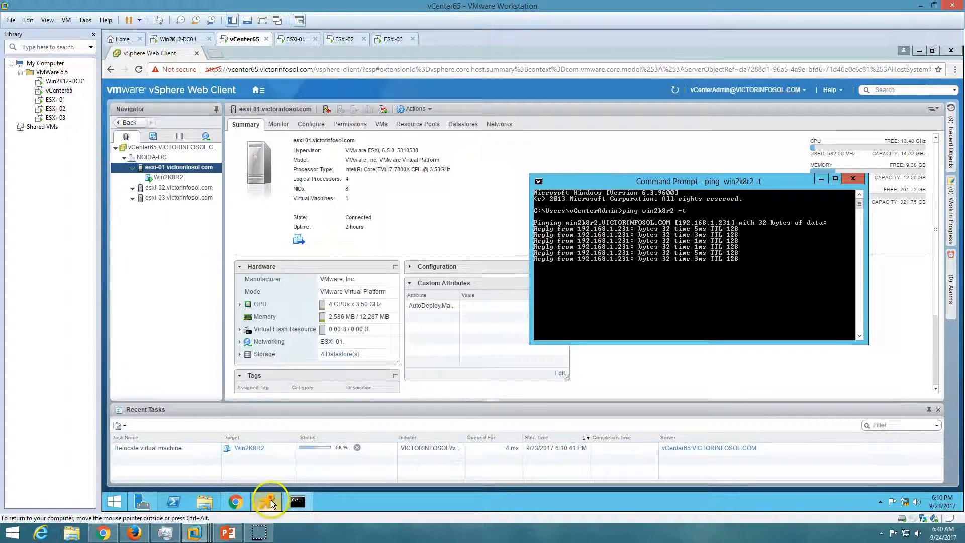
Show the Win2K8R2 remote console alongside the ping window and watch the replies during the migration
{"action": "left_click", "coordinate": [268, 501]}
{"action": "left_click_drag", "start_coordinate": [596, 99], "coordinate": [529, 92]}
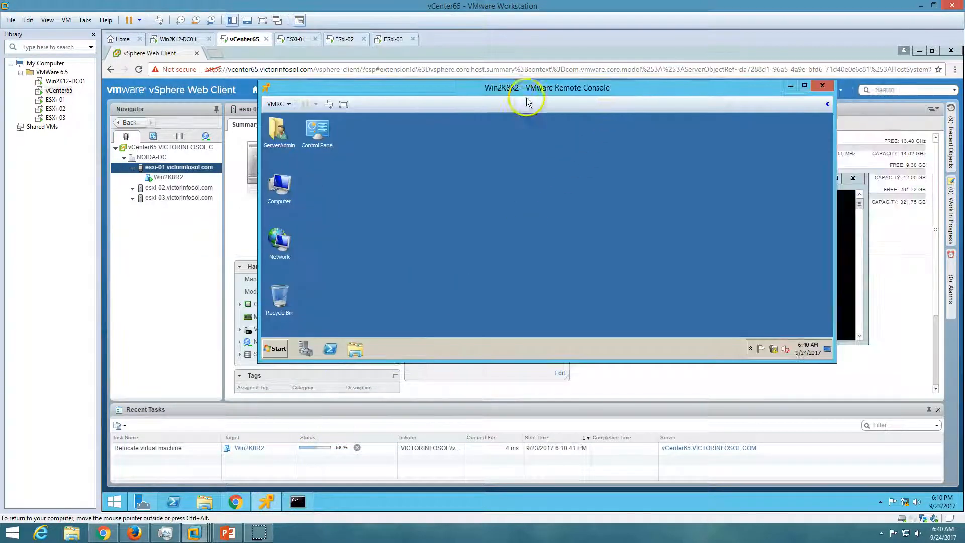
{"action": "left_click", "coordinate": [845, 277]}
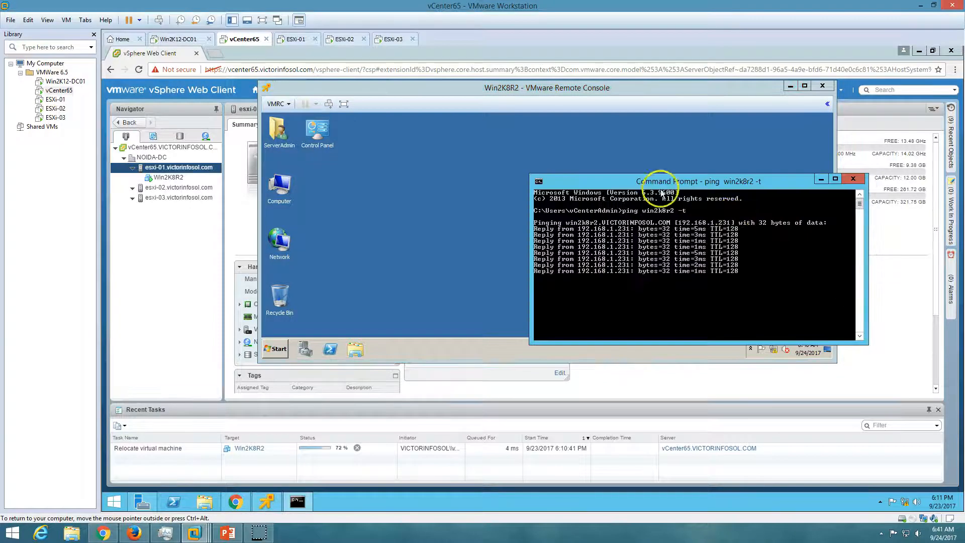
{"action": "left_click_drag", "start_coordinate": [661, 186], "coordinate": [690, 189]}
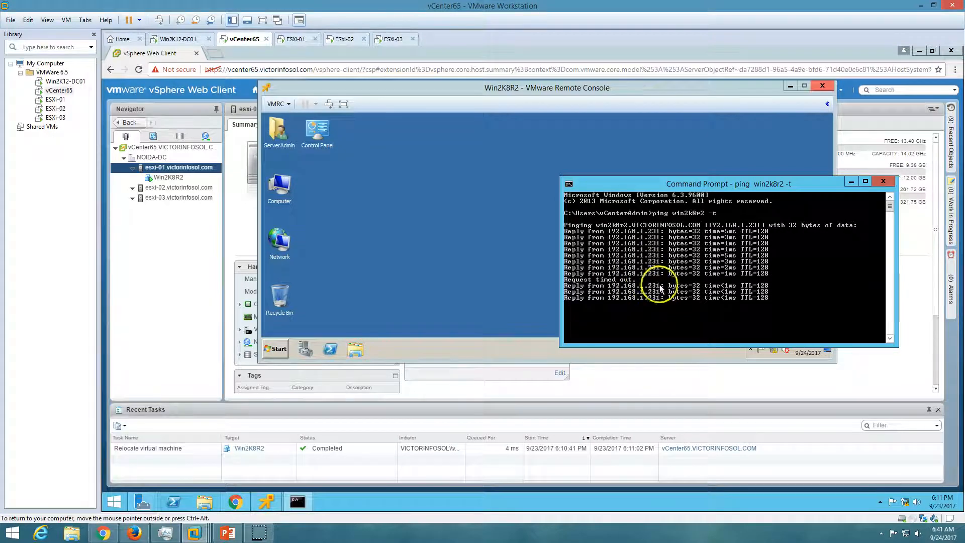
Refresh the vSphere Web Client and check the summary of Win2K8R2 under host esxi-02
{"action": "left_click", "coordinate": [166, 268]}
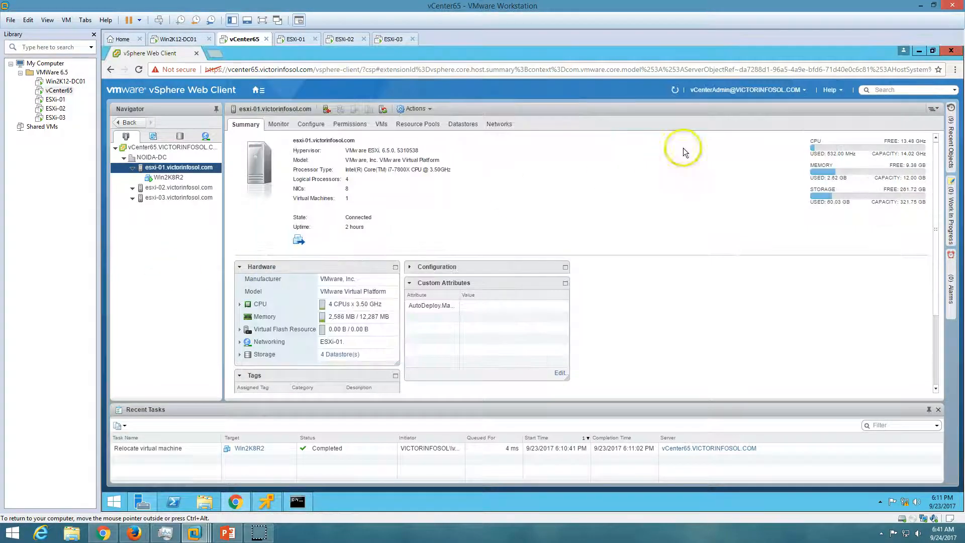
{"action": "left_click", "coordinate": [676, 90]}
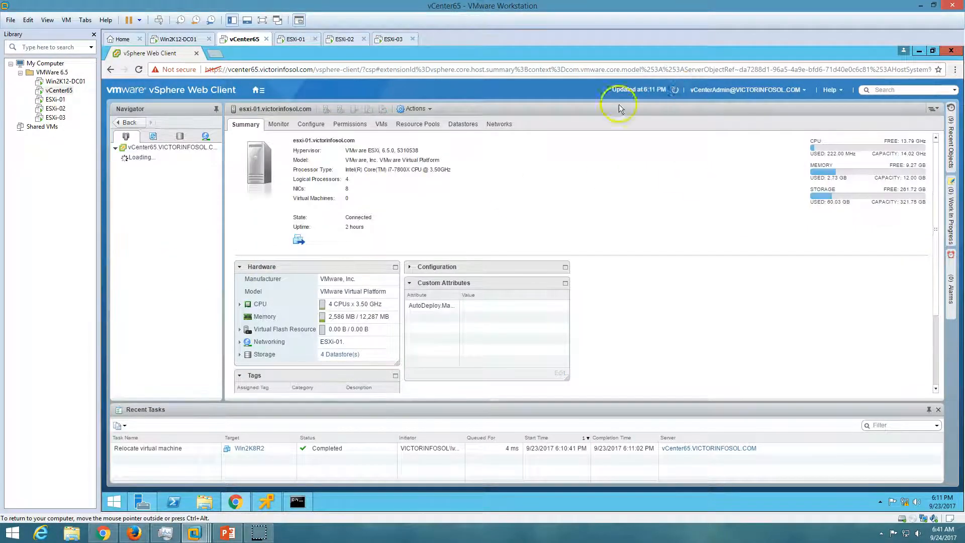
{"action": "left_click", "coordinate": [171, 187]}
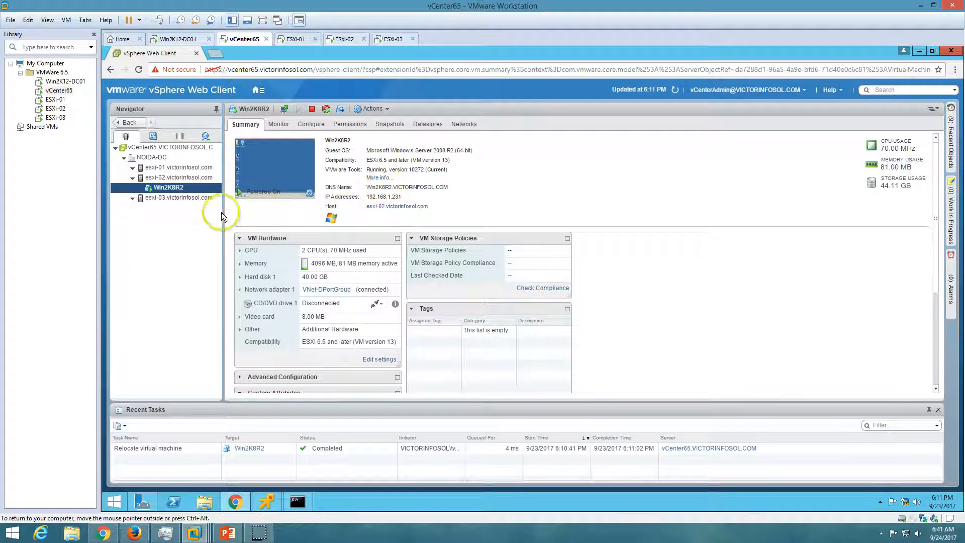
Check the continuous ping output and the vMotion vs Storage vMotion slide in PowerPoint, returning to the vSphere Web Client
{"action": "left_click", "coordinate": [298, 501]}
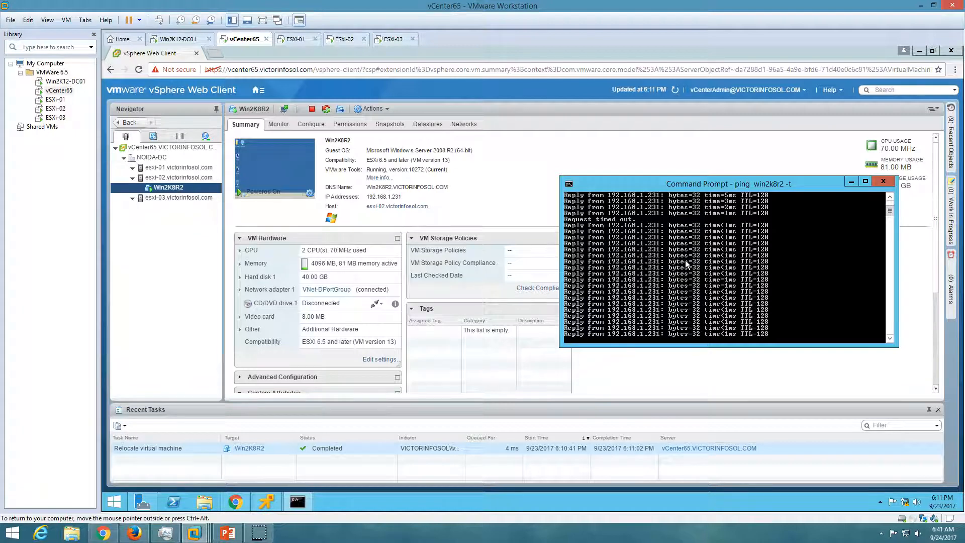
{"action": "left_click", "coordinate": [702, 272]}
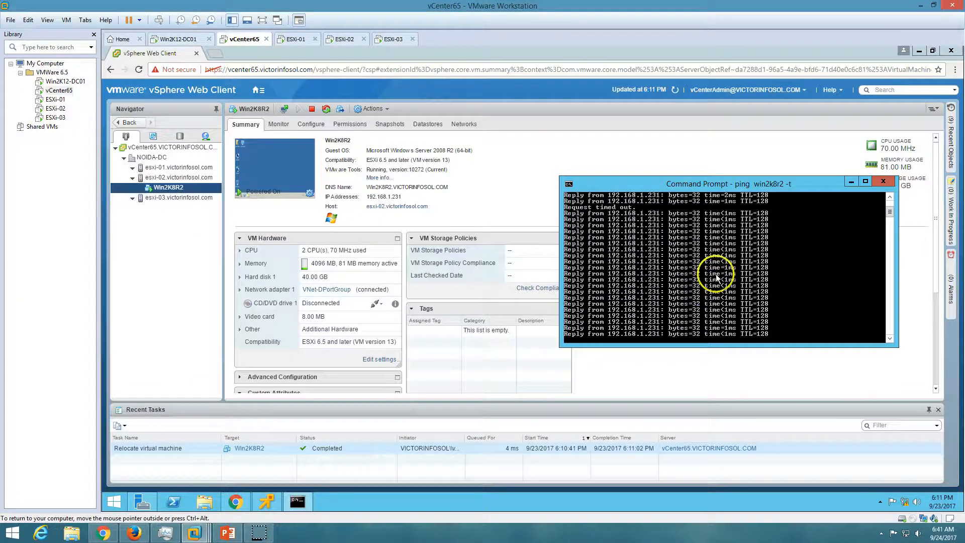
{"action": "left_click", "coordinate": [151, 285]}
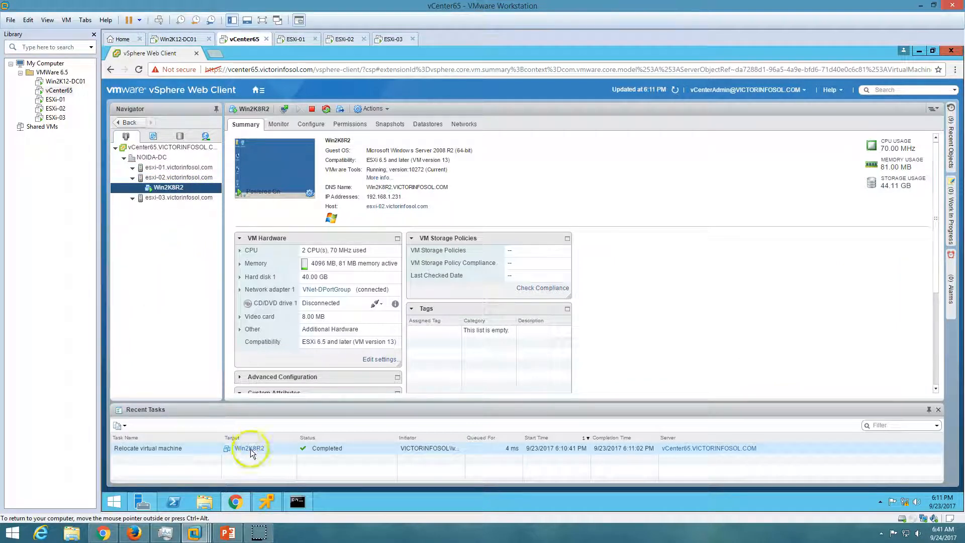
{"action": "left_click", "coordinate": [229, 534]}
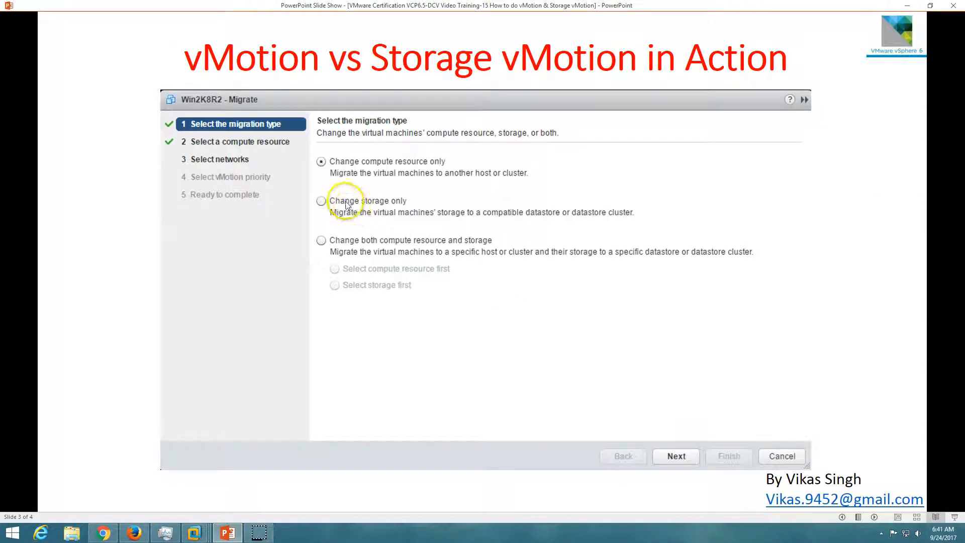
{"action": "left_click", "coordinate": [229, 534]}
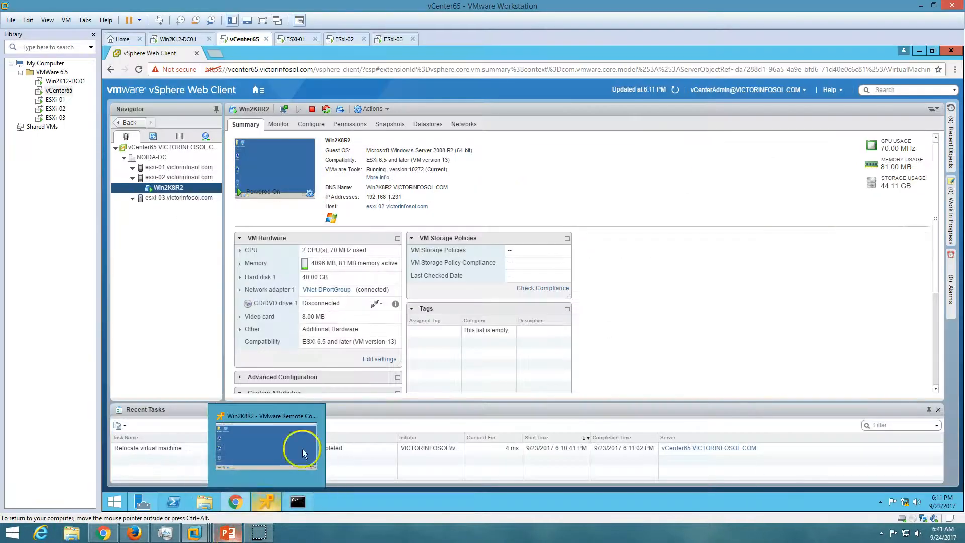
Start another migration of Win2K8R2 with the migration type "Change storage only" and continue to storage selection
{"action": "right_click", "coordinate": [178, 188]}
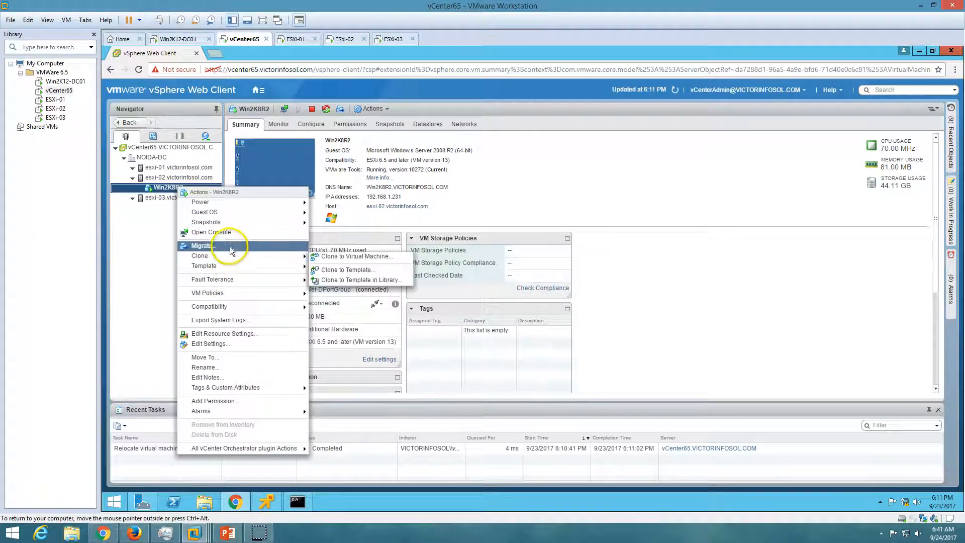
{"action": "left_click", "coordinate": [229, 246]}
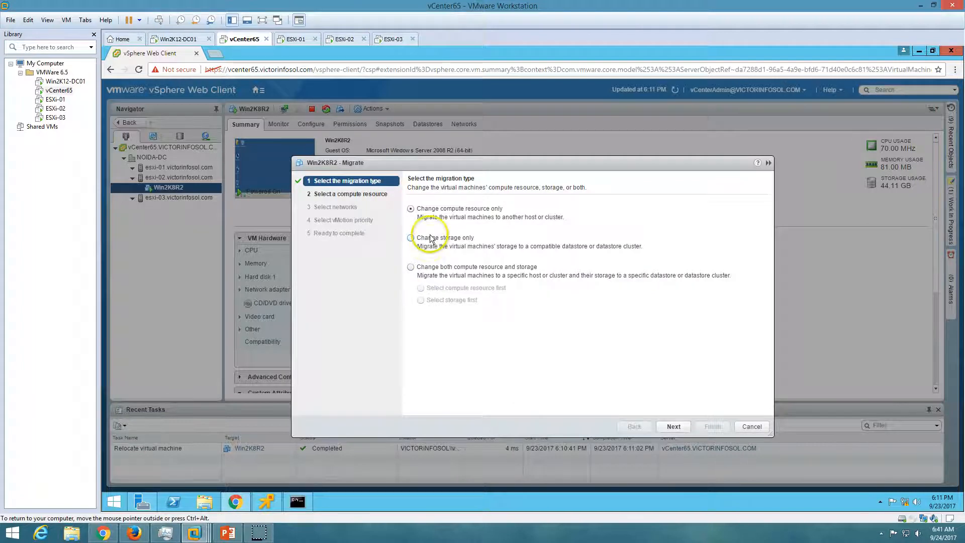
{"action": "left_click", "coordinate": [427, 240]}
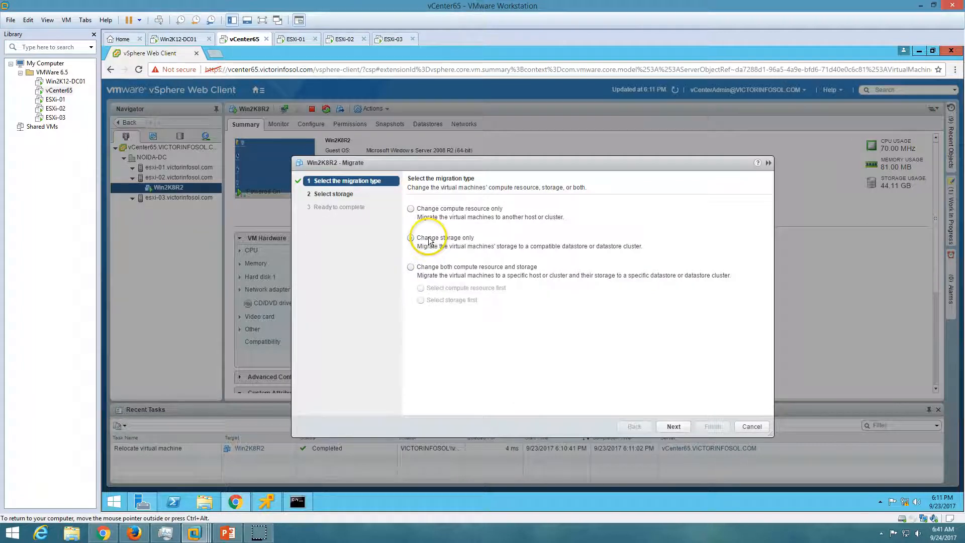
{"action": "left_click", "coordinate": [684, 429]}
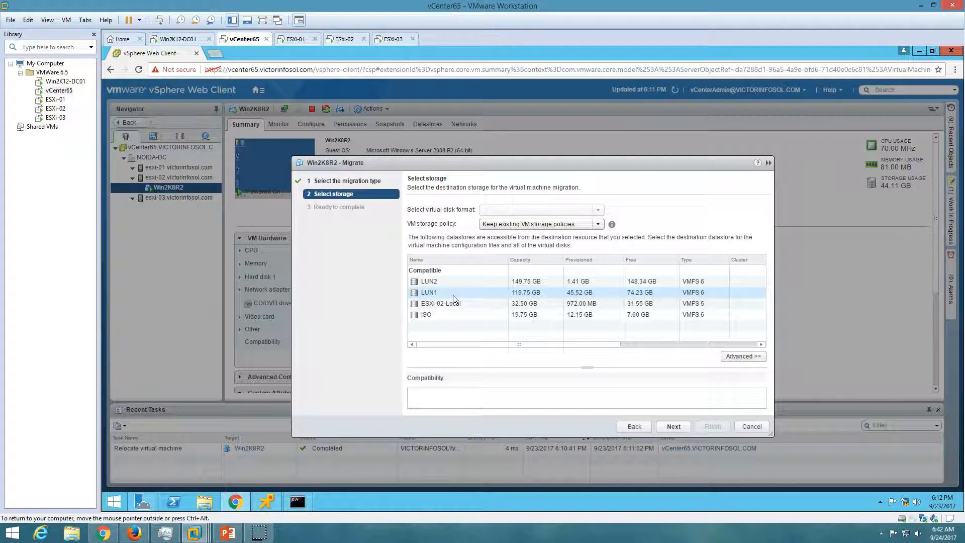
Choose LUN2 as the destination datastore with the same disk format as source, review the summary and start the storage migration
{"action": "left_click", "coordinate": [462, 283]}
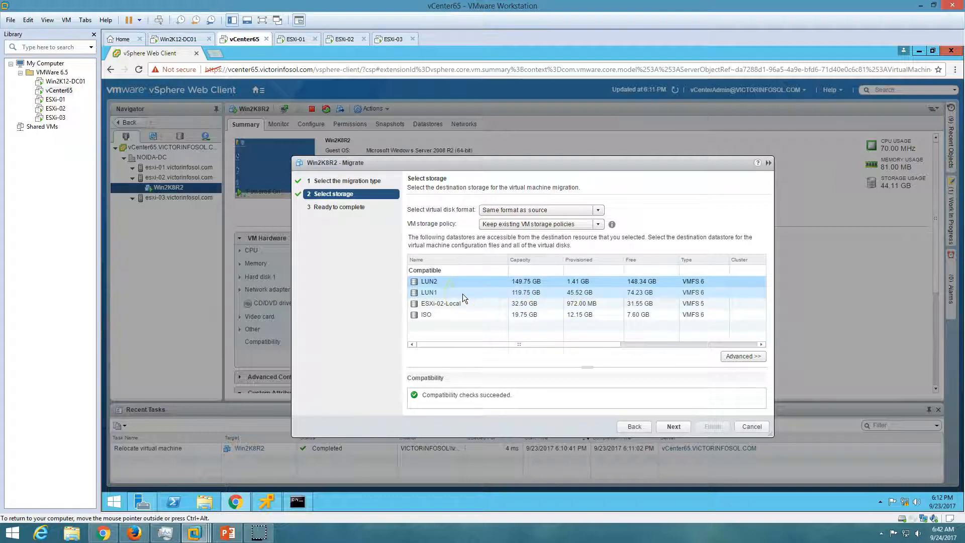
{"action": "left_click_drag", "start_coordinate": [510, 160], "coordinate": [585, 158]}
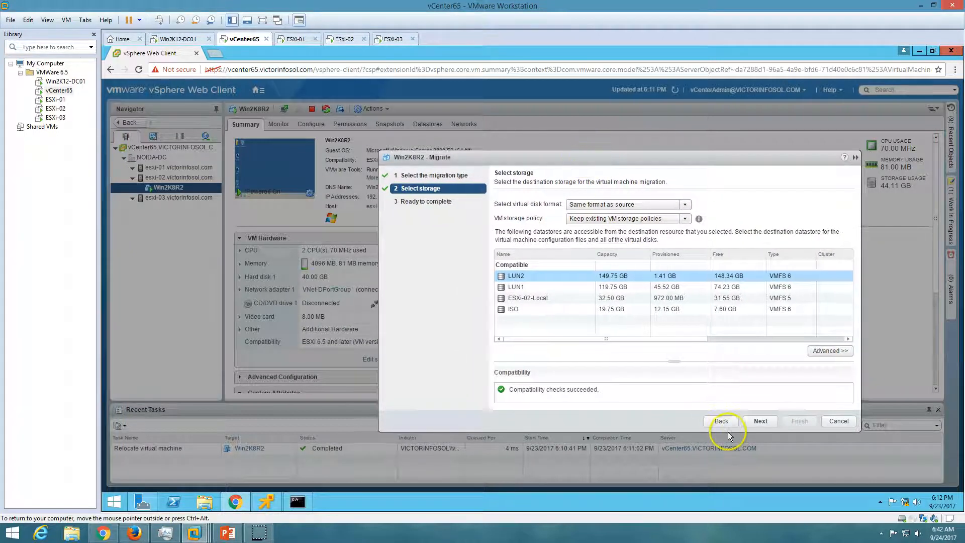
{"action": "left_click", "coordinate": [761, 421]}
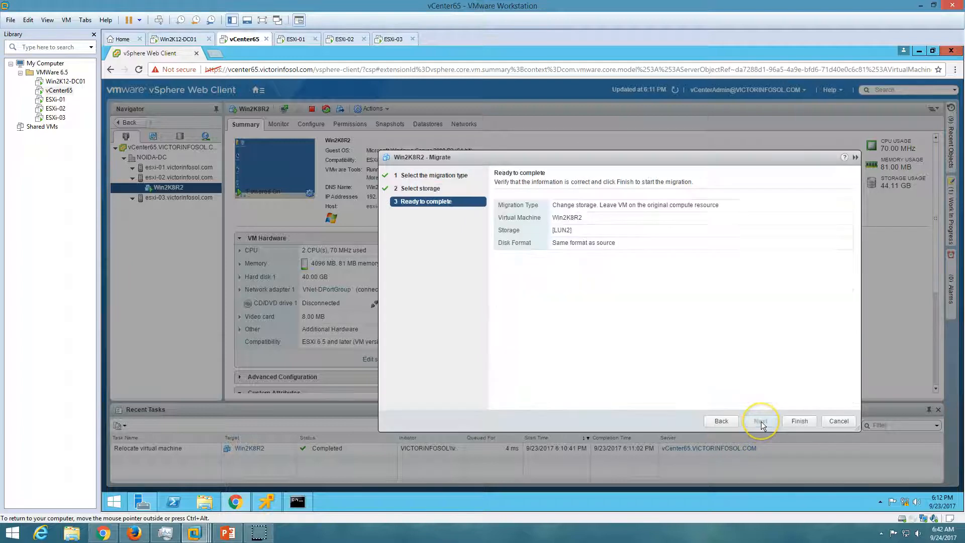
{"action": "double_click", "coordinate": [562, 230]}
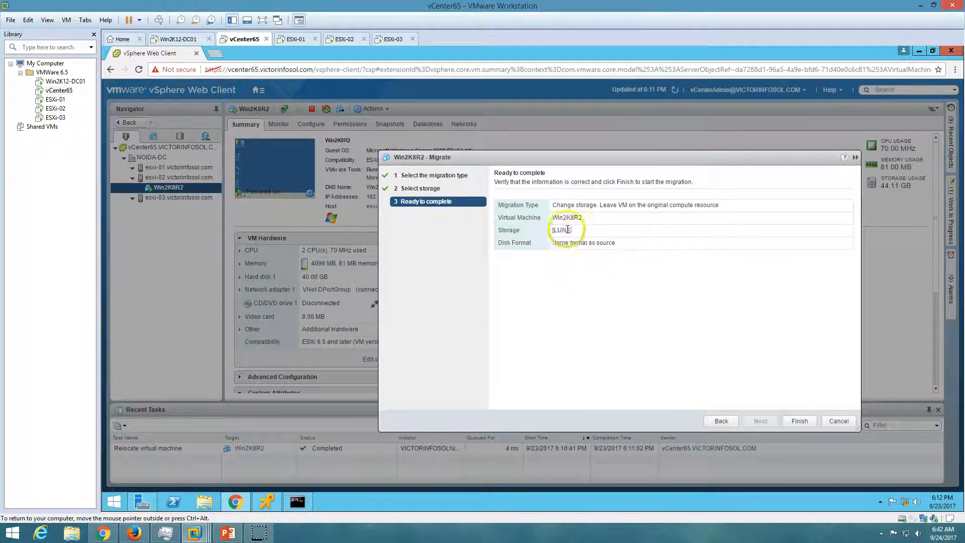
{"action": "left_click", "coordinate": [806, 424]}
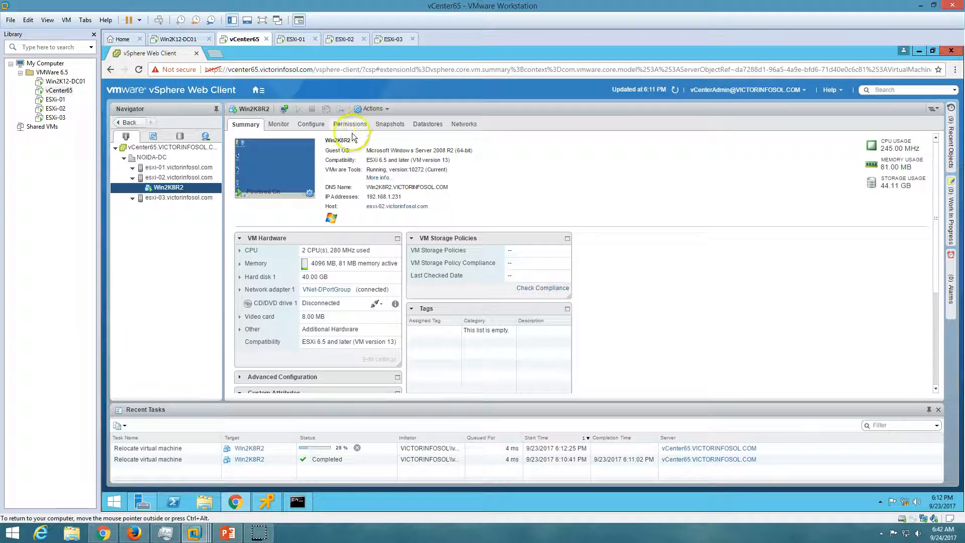
Check the datastores listed for Win2K8R2 while the storage migration runs, selecting LUN1
{"action": "left_click", "coordinate": [426, 126]}
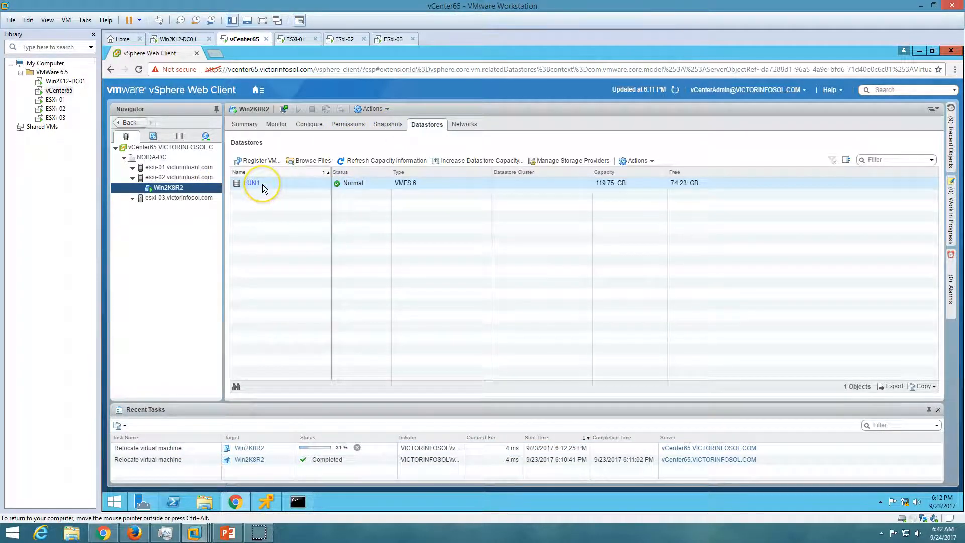
{"action": "left_click", "coordinate": [263, 184]}
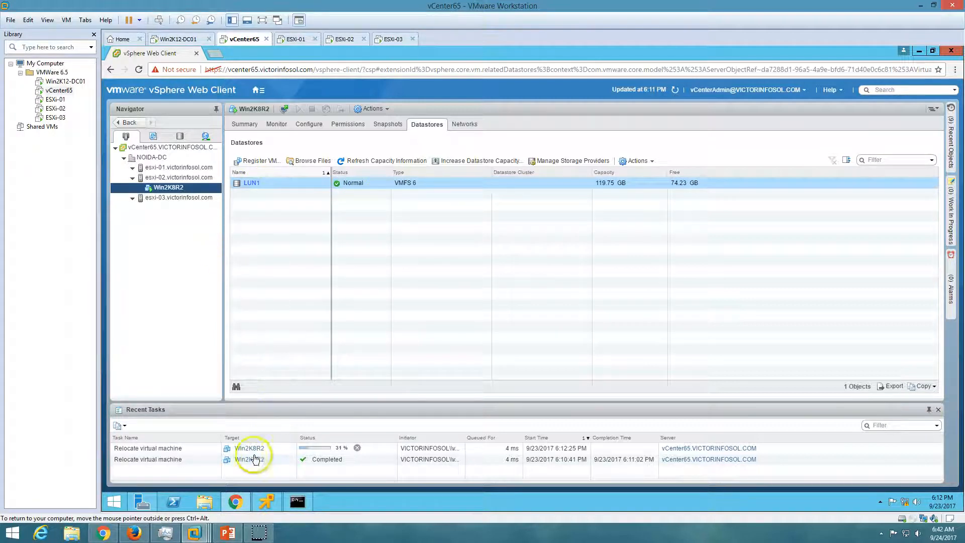
Check the hard disk capacity and datastore location in the Win2K8R2 summary while the relocation task runs
{"action": "left_click", "coordinate": [195, 450]}
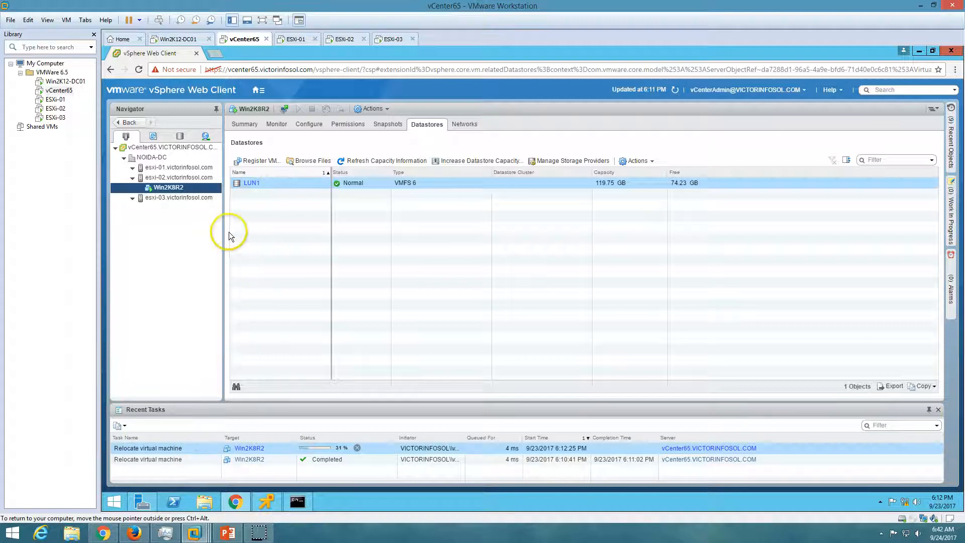
{"action": "left_click", "coordinate": [245, 124]}
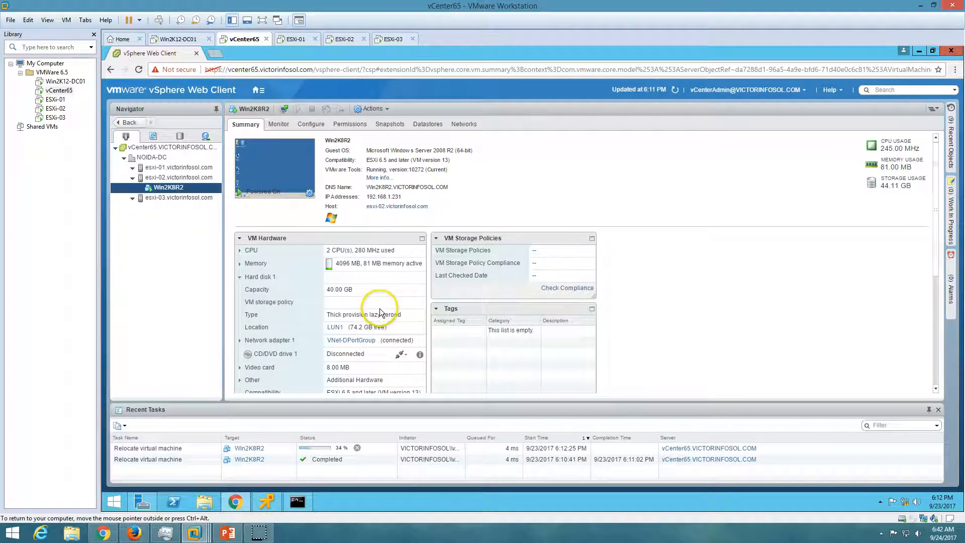
{"action": "scroll", "coordinate": [380, 313], "scroll_direction": "down", "scroll_amount": 1}
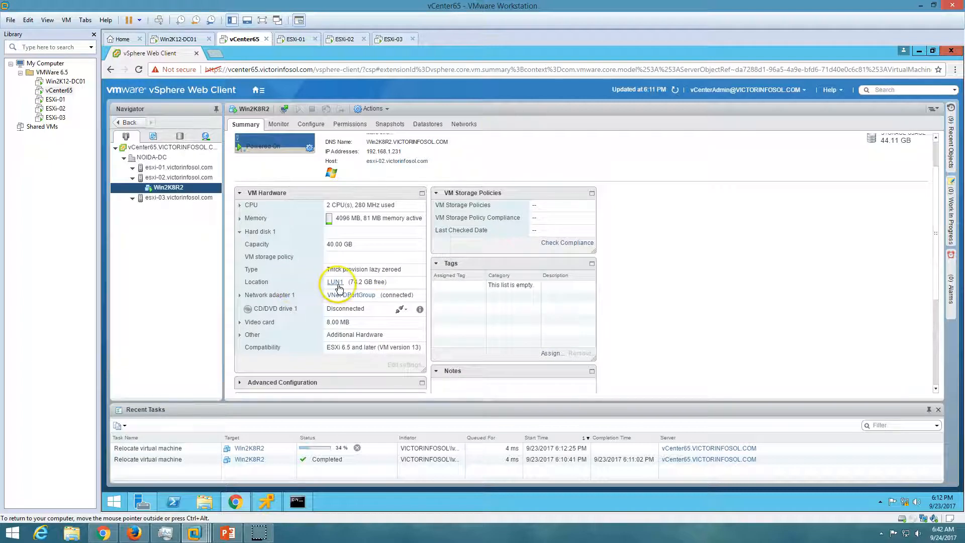
{"action": "left_click_drag", "start_coordinate": [332, 244], "coordinate": [325, 282]}
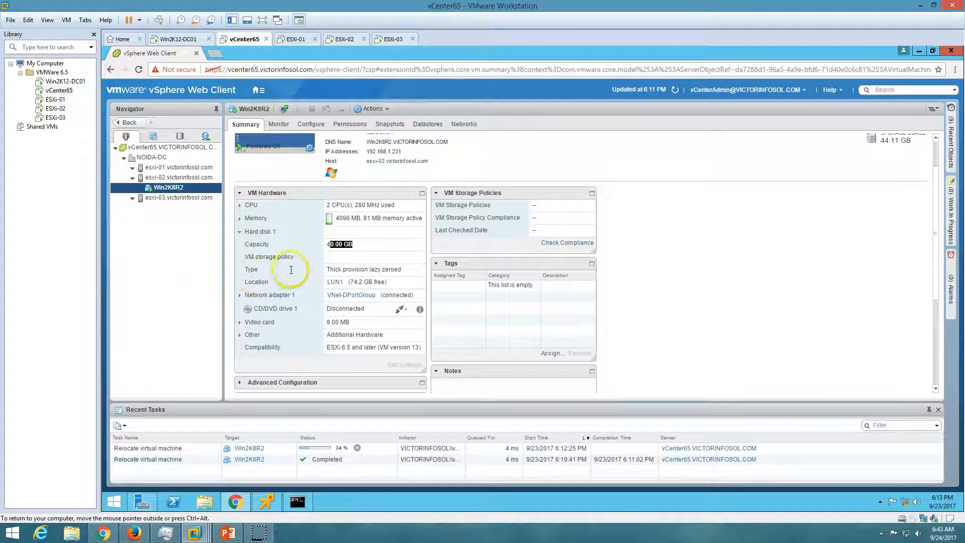
{"action": "scroll", "coordinate": [291, 270], "scroll_direction": "up", "scroll_amount": 2}
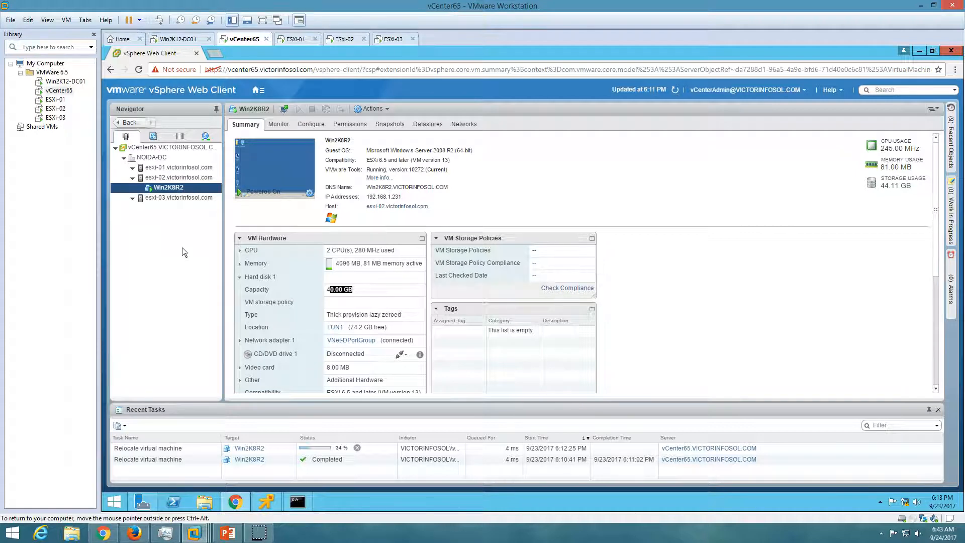
Bring up the Win2K8R2 remote console and the continuous ping window, enlarge the ping window and examine the replies during the storage migration
{"action": "left_click", "coordinate": [271, 503]}
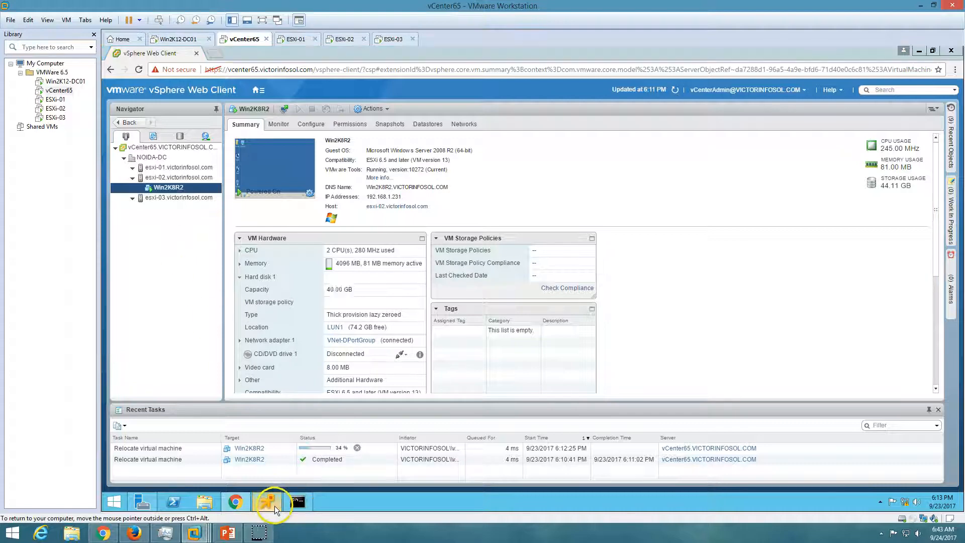
{"action": "left_click", "coordinate": [360, 476]}
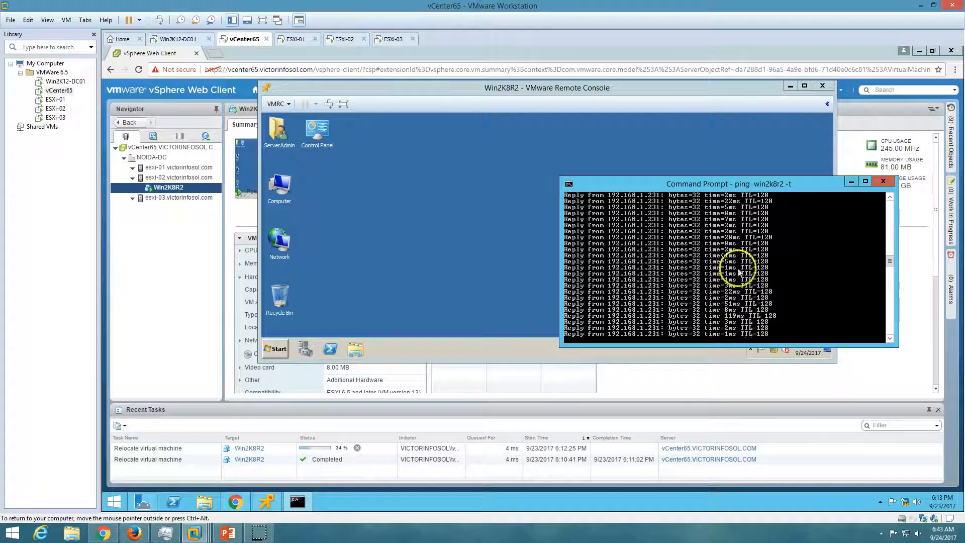
{"action": "left_click_drag", "start_coordinate": [744, 184], "coordinate": [962, 191]}
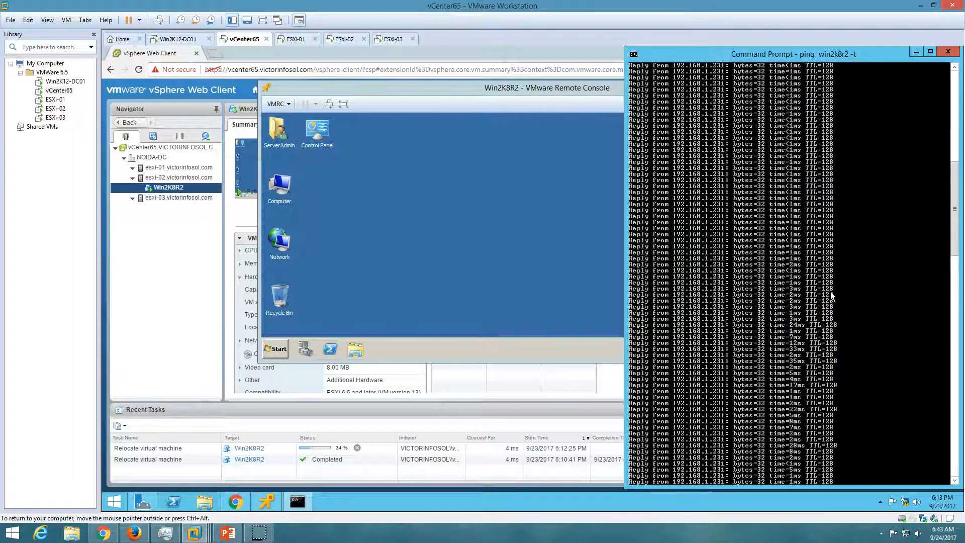
{"action": "scroll", "coordinate": [818, 183], "scroll_direction": "up", "scroll_amount": 8}
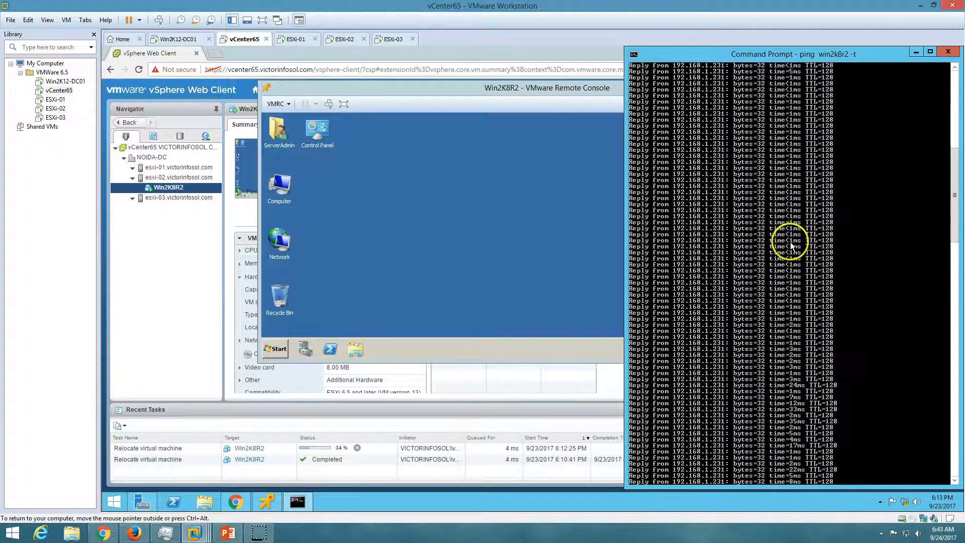
{"action": "scroll", "coordinate": [794, 241], "scroll_direction": "down", "scroll_amount": 9}
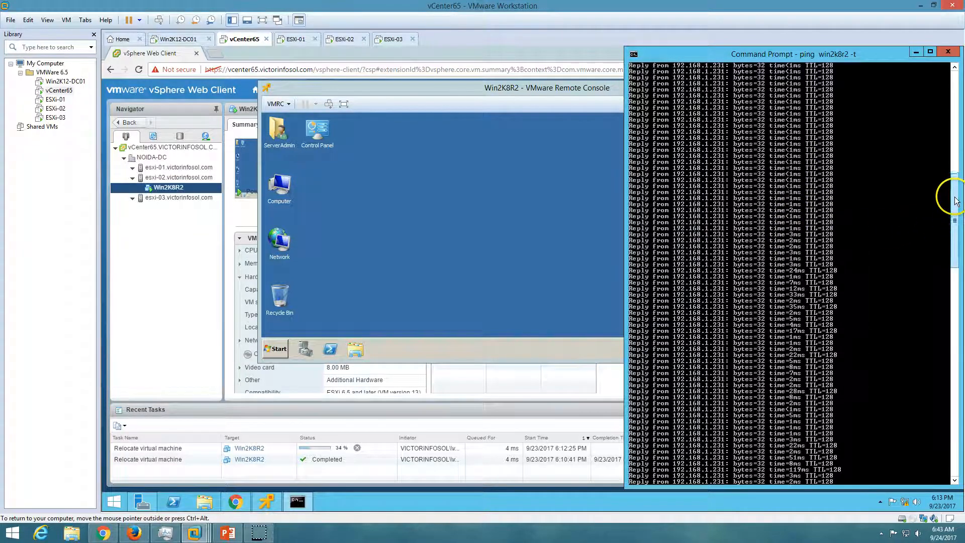
{"action": "scroll", "coordinate": [793, 280], "scroll_direction": "down", "scroll_amount": 7}
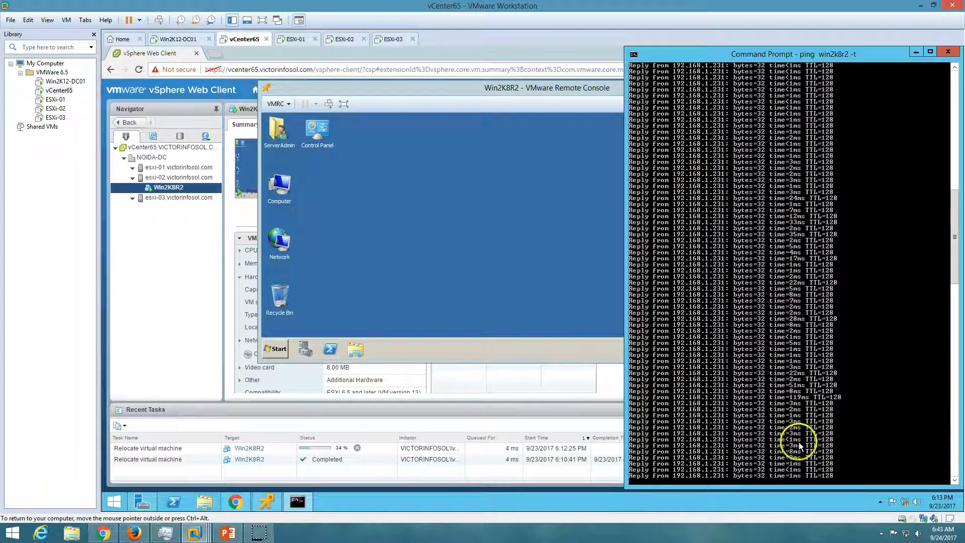
{"action": "left_click_drag", "start_coordinate": [953, 247], "coordinate": [951, 280]}
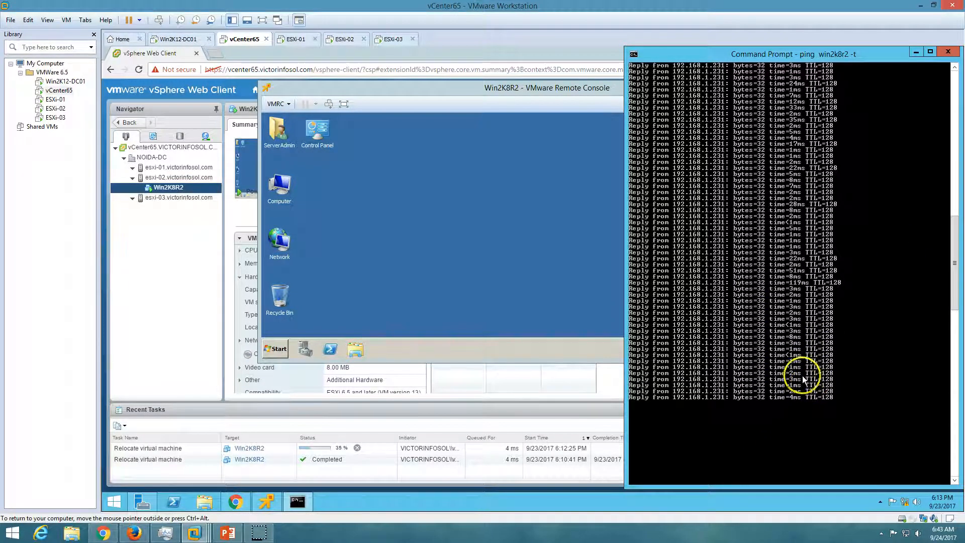
{"action": "scroll", "coordinate": [802, 378], "scroll_direction": "down", "scroll_amount": 3}
{"action": "scroll", "coordinate": [801, 375], "scroll_direction": "down", "scroll_amount": 3}
{"action": "scroll", "coordinate": [801, 375], "scroll_direction": "down", "scroll_amount": 4}
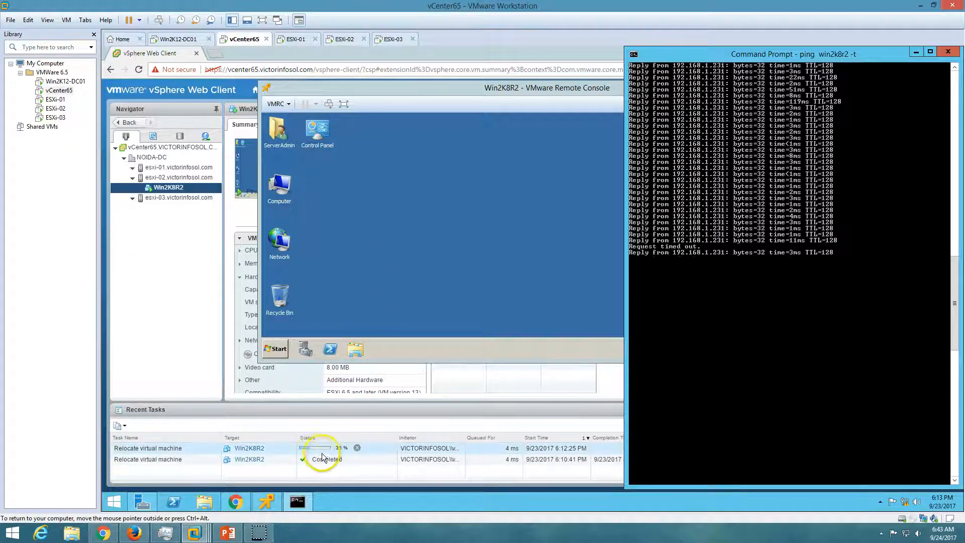
Look at the Win2K8R2 console and the migration types slide in PowerPoint, returning to the VMware Workstation window
{"action": "left_click", "coordinate": [465, 274]}
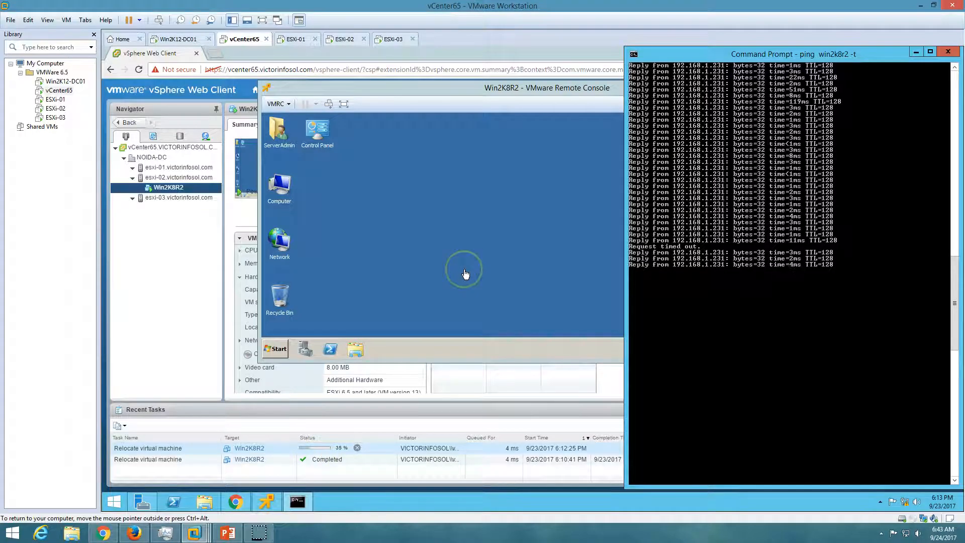
{"action": "left_click", "coordinate": [228, 533]}
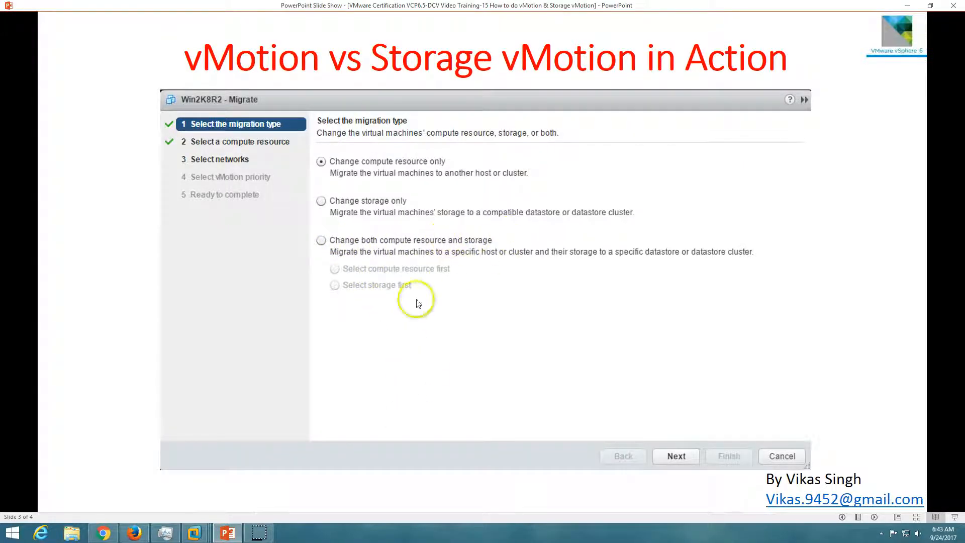
{"action": "left_click", "coordinate": [229, 532]}
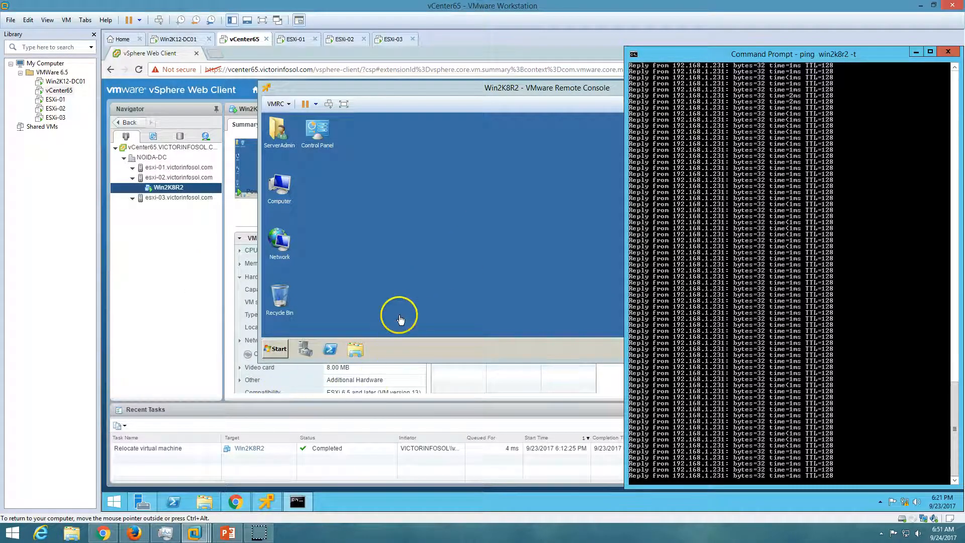
Return to the vSphere Web Client, refresh the Win2K8R2 view and check which datastore the virtual machine uses
{"action": "left_click", "coordinate": [379, 275]}
{"action": "left_click", "coordinate": [204, 281]}
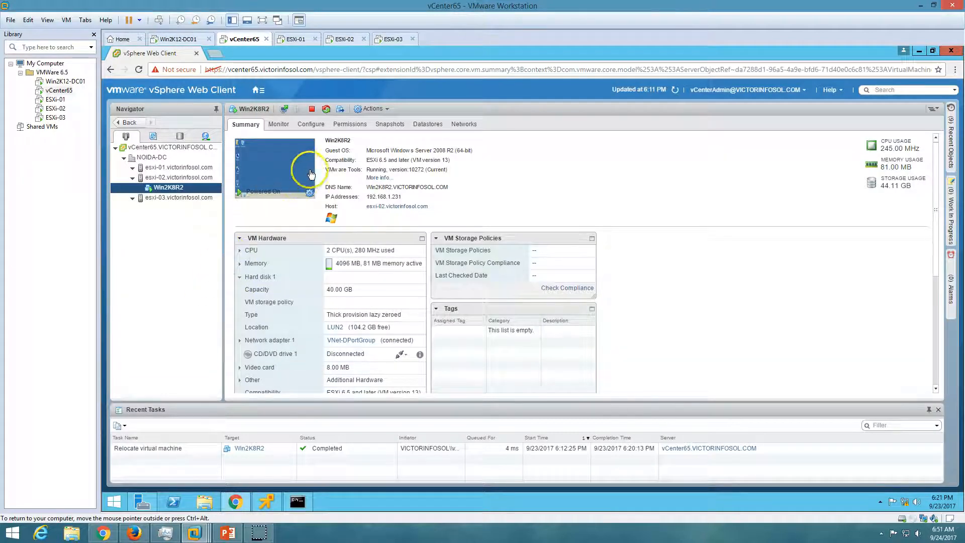
{"action": "left_click", "coordinate": [675, 91]}
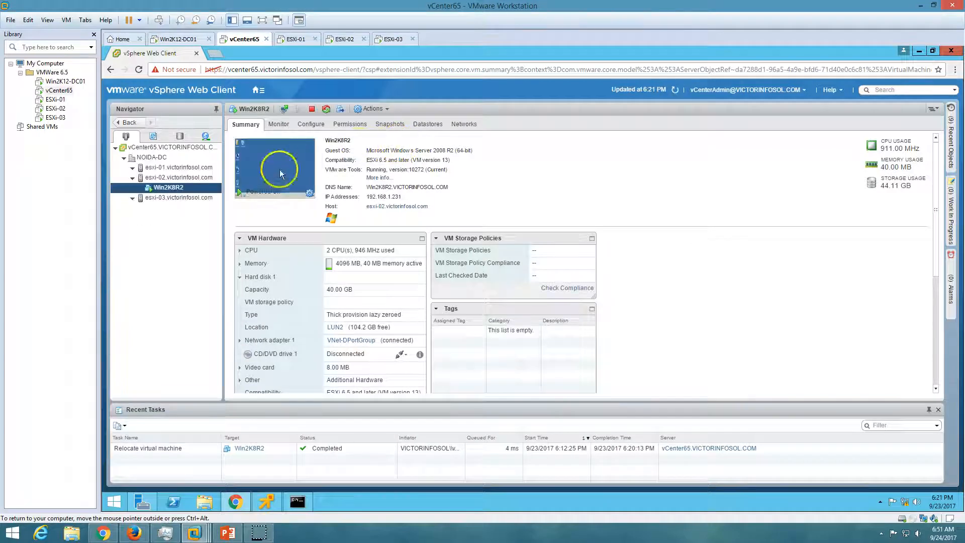
{"action": "left_click", "coordinate": [428, 124]}
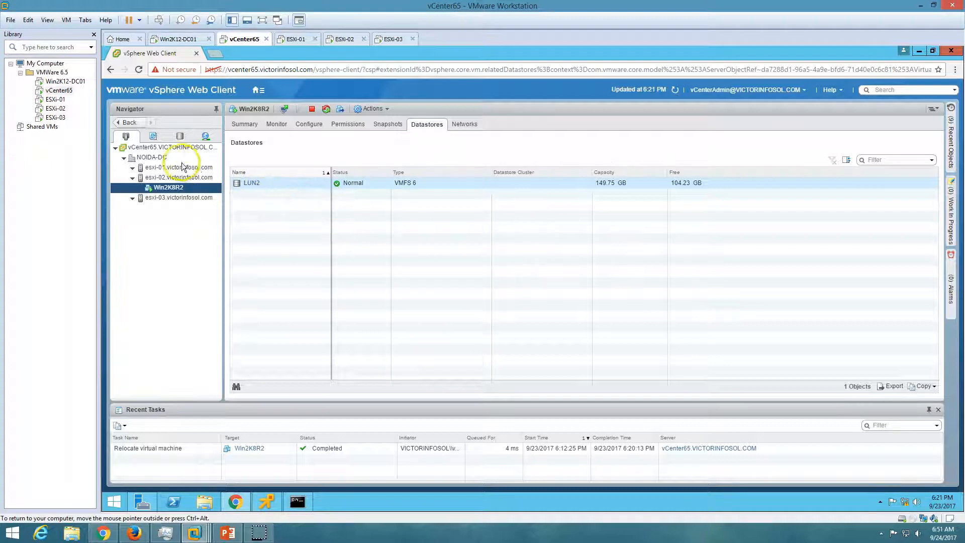
{"action": "left_click", "coordinate": [160, 158]}
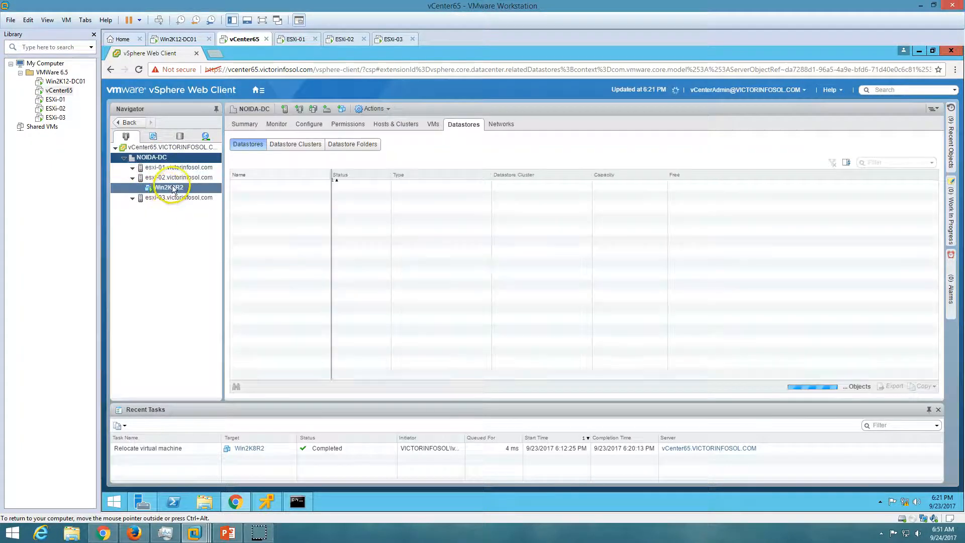
{"action": "left_click", "coordinate": [173, 188]}
Review the "Change both compute resource and storage" option on the PowerPoint slide and return to the vSphere Web Client
{"action": "left_click", "coordinate": [227, 533]}
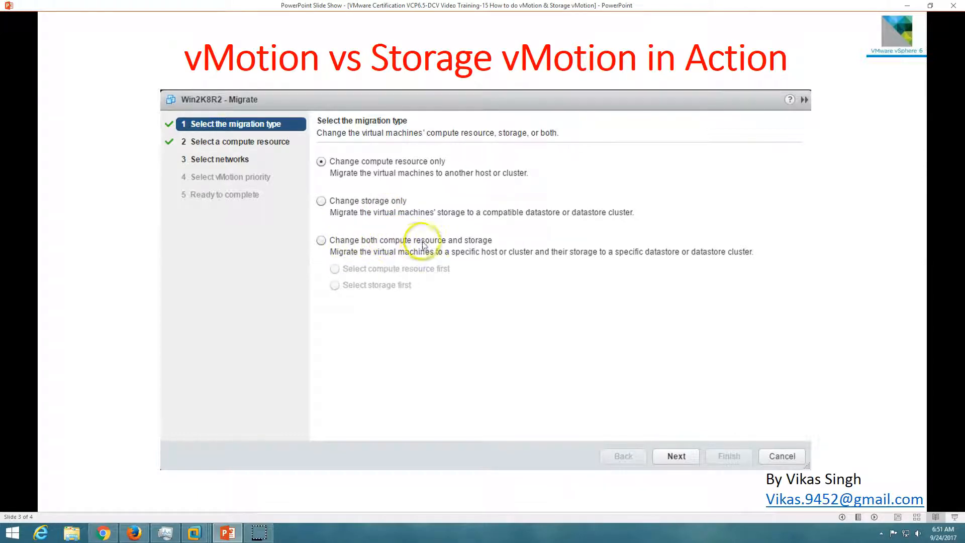
{"action": "left_click", "coordinate": [228, 531]}
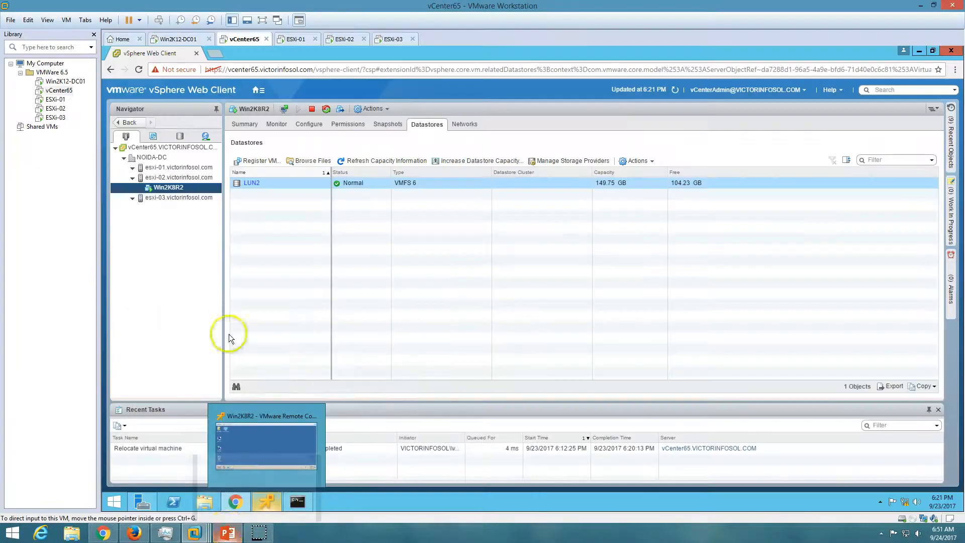
Start a migration of Win2K8R2 with "Change both compute resource and storage", selecting the compute resource first, and continue to the destination host selection
{"action": "right_click", "coordinate": [161, 192]}
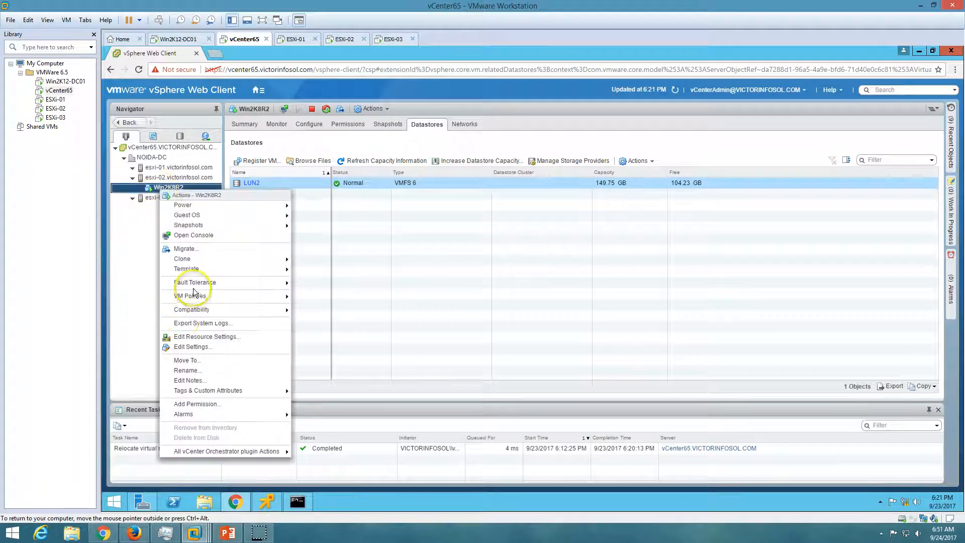
{"action": "left_click", "coordinate": [198, 249]}
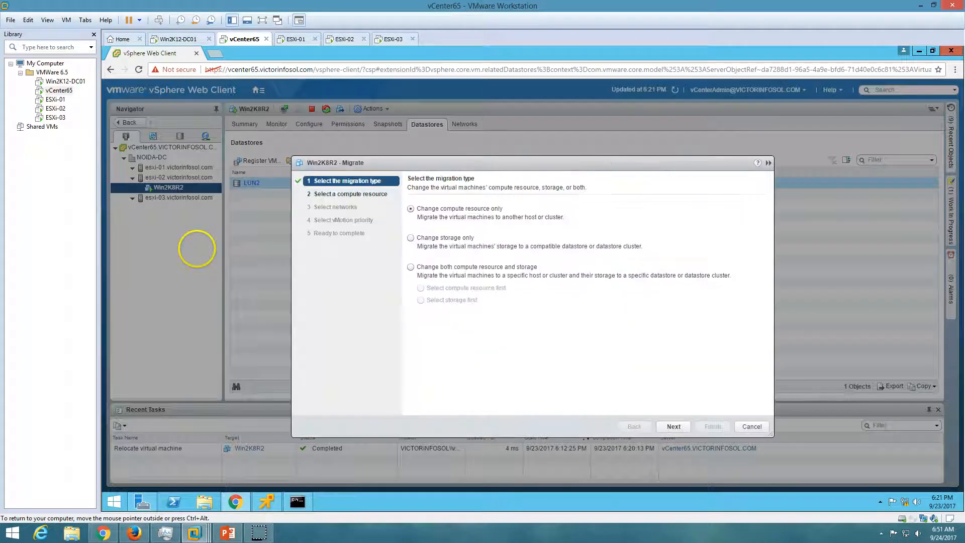
{"action": "left_click", "coordinate": [469, 268]}
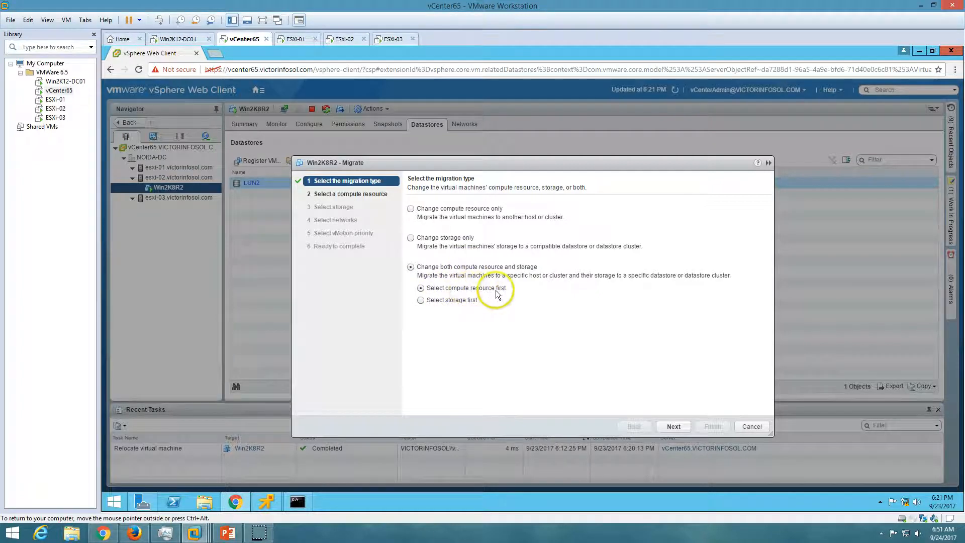
{"action": "left_click", "coordinate": [444, 303]}
{"action": "left_click", "coordinate": [452, 290]}
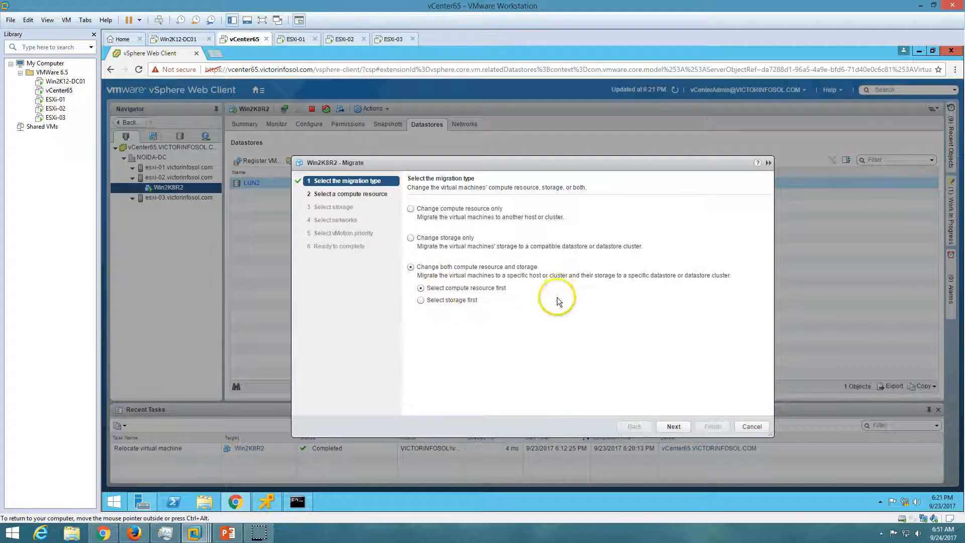
{"action": "left_click", "coordinate": [672, 427]}
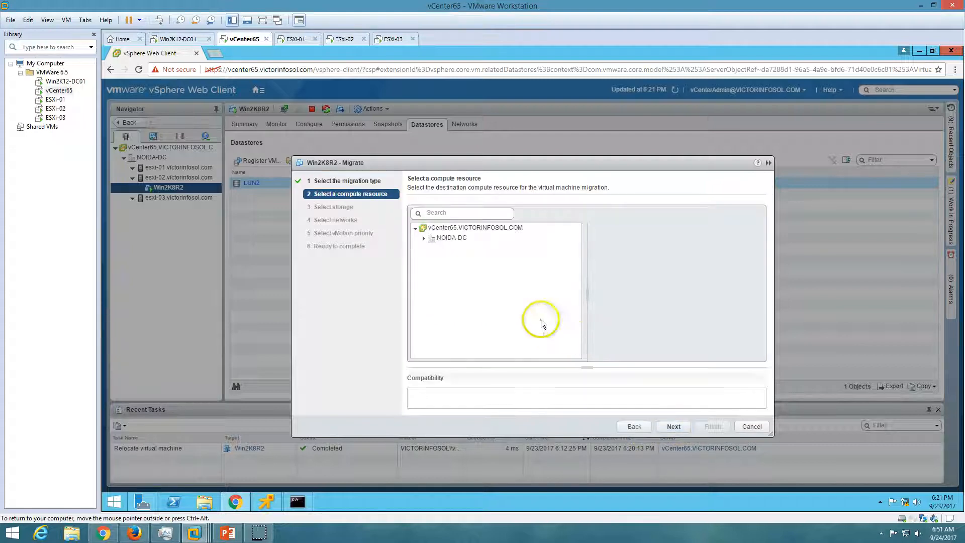
Choose esxi-01.victorinfosol.com under NOIDA-DC as the destination host and LUN1 as the datastore with the same disk format as source
{"action": "left_click", "coordinate": [439, 240]}
{"action": "left_click", "coordinate": [424, 238]}
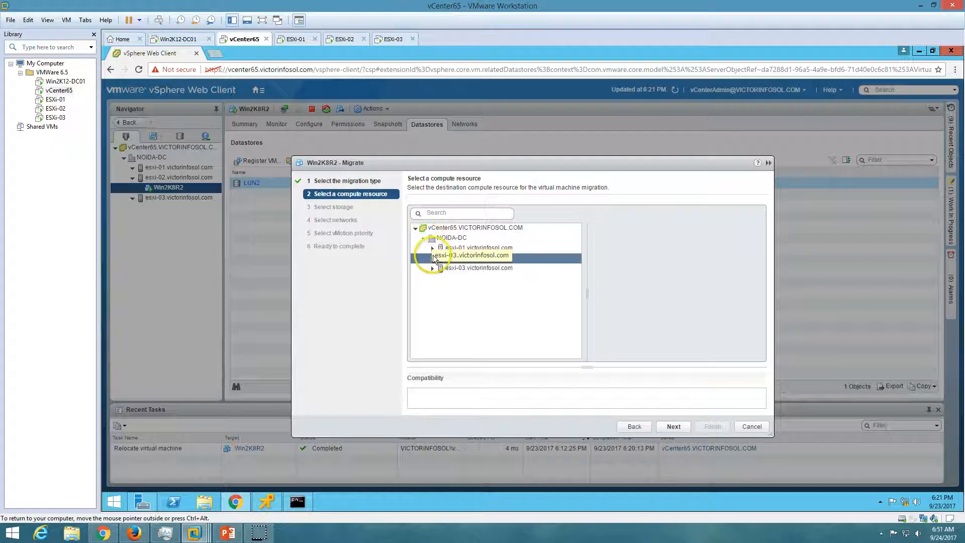
{"action": "left_click", "coordinate": [478, 248]}
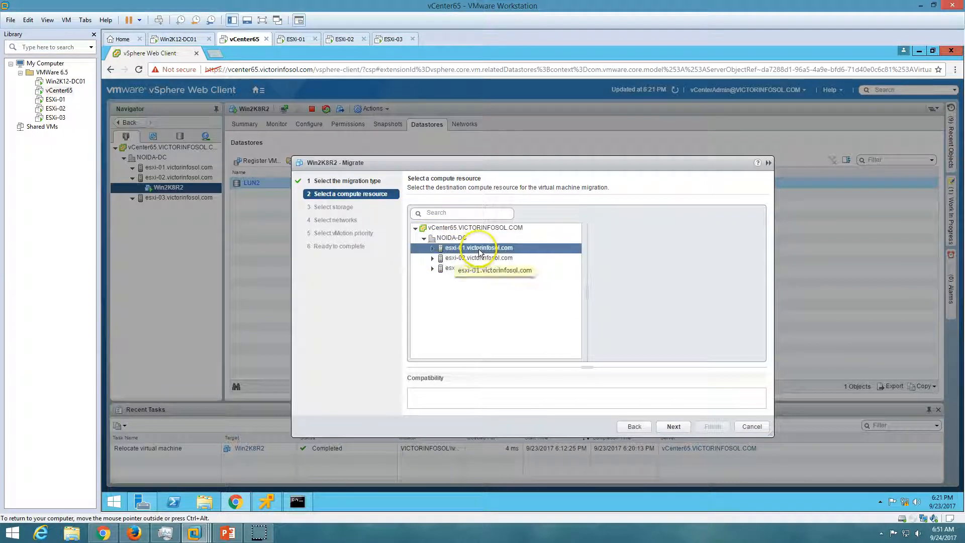
{"action": "left_click", "coordinate": [675, 431]}
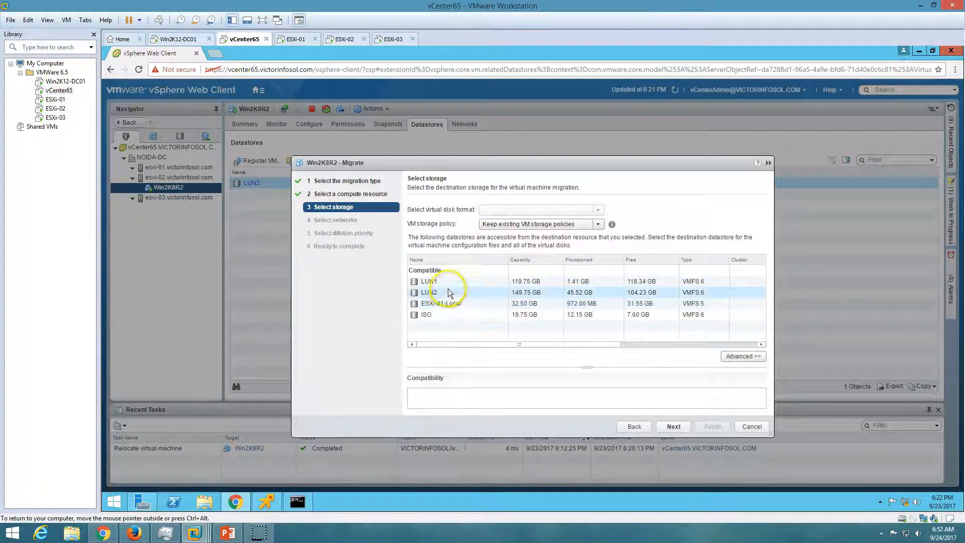
{"action": "left_click", "coordinate": [448, 281]}
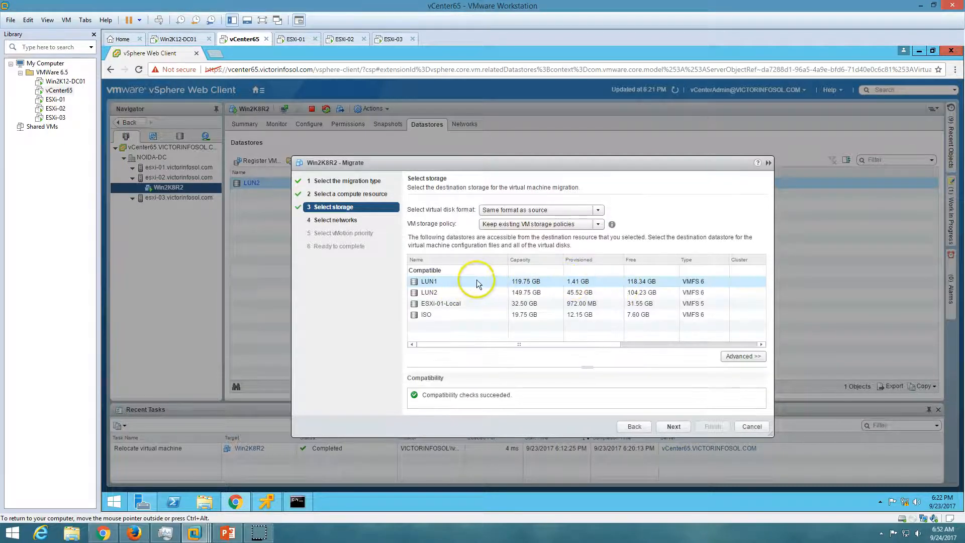
{"action": "left_click", "coordinate": [679, 426]}
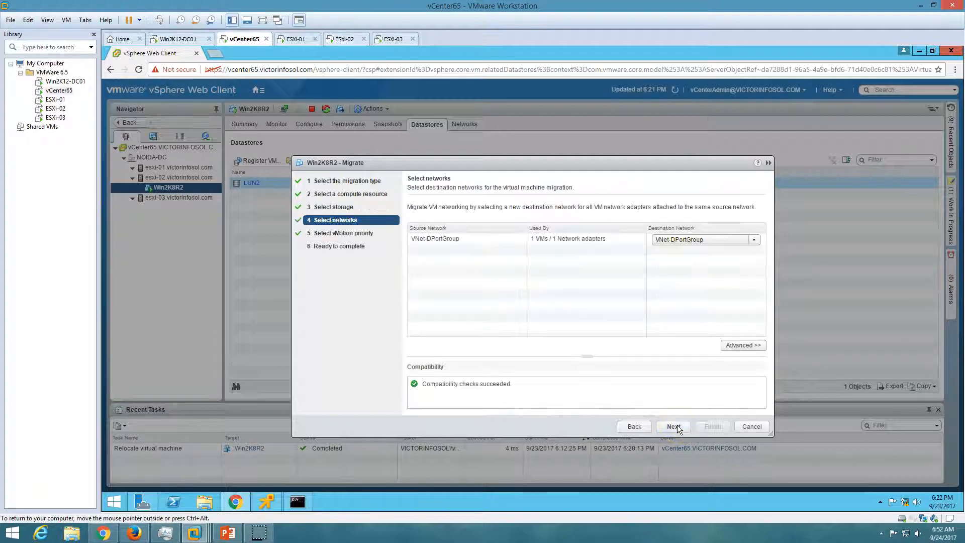
Keep VNet-DPortGroup as the destination network, check the compatibility result and continue to the vMotion priority selection
{"action": "left_click", "coordinate": [683, 241]}
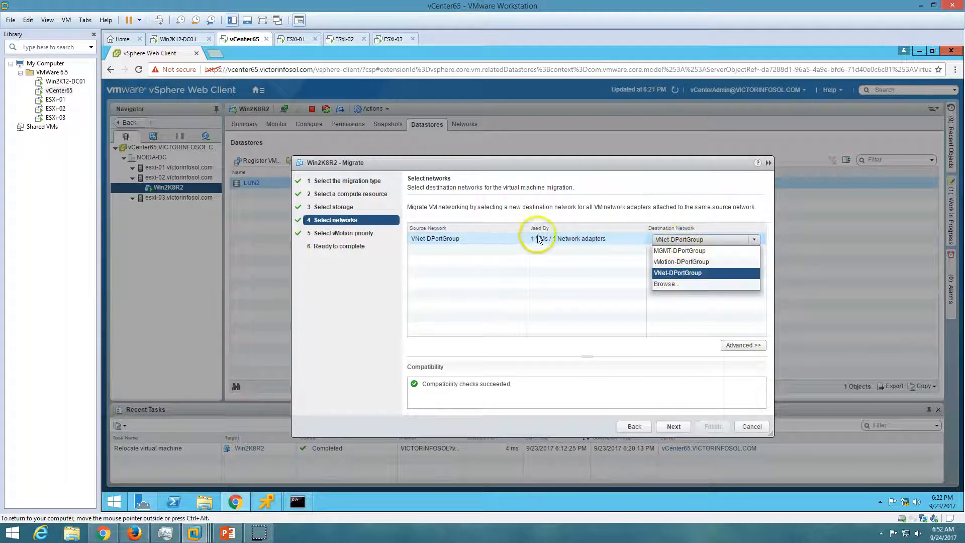
{"action": "left_click", "coordinate": [499, 244]}
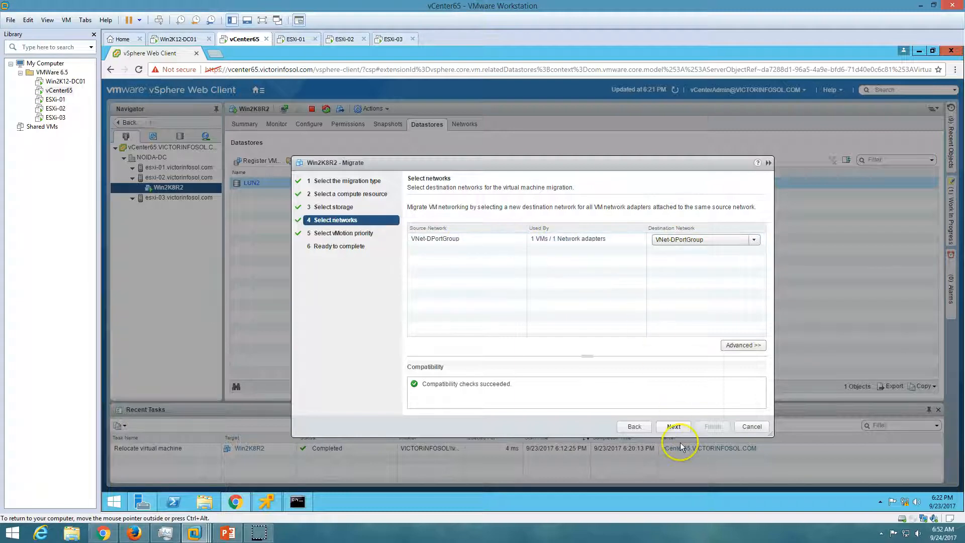
{"action": "left_click_drag", "start_coordinate": [525, 387], "coordinate": [409, 386]}
{"action": "left_click", "coordinate": [532, 348]}
{"action": "left_click_drag", "start_coordinate": [531, 382], "coordinate": [424, 384]}
{"action": "left_click", "coordinate": [504, 320]}
{"action": "left_click", "coordinate": [684, 428]}
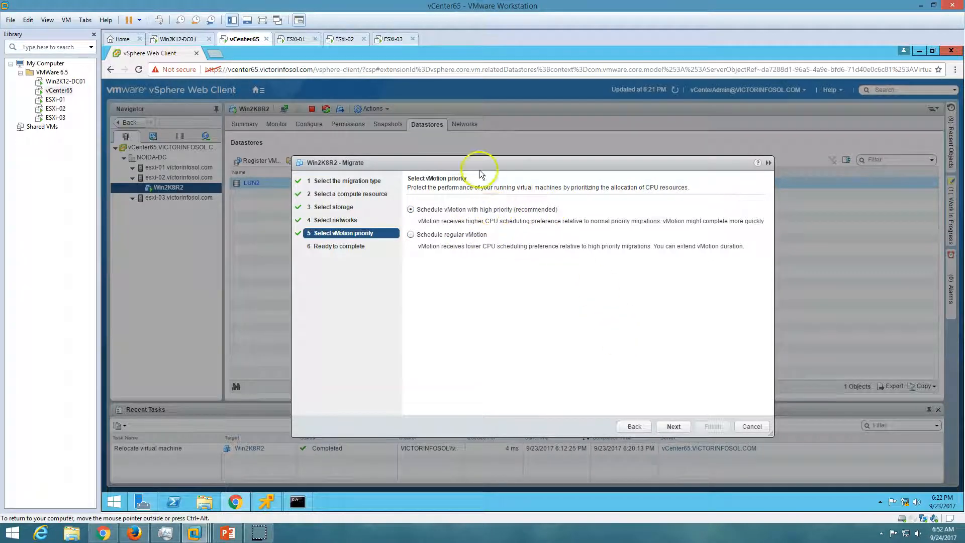
Keep the high-priority vMotion schedule, review the migration summary including the disk format, and finish the wizard to start the migration
{"action": "left_click", "coordinate": [675, 427]}
{"action": "left_click_drag", "start_coordinate": [465, 285], "coordinate": [525, 285]}
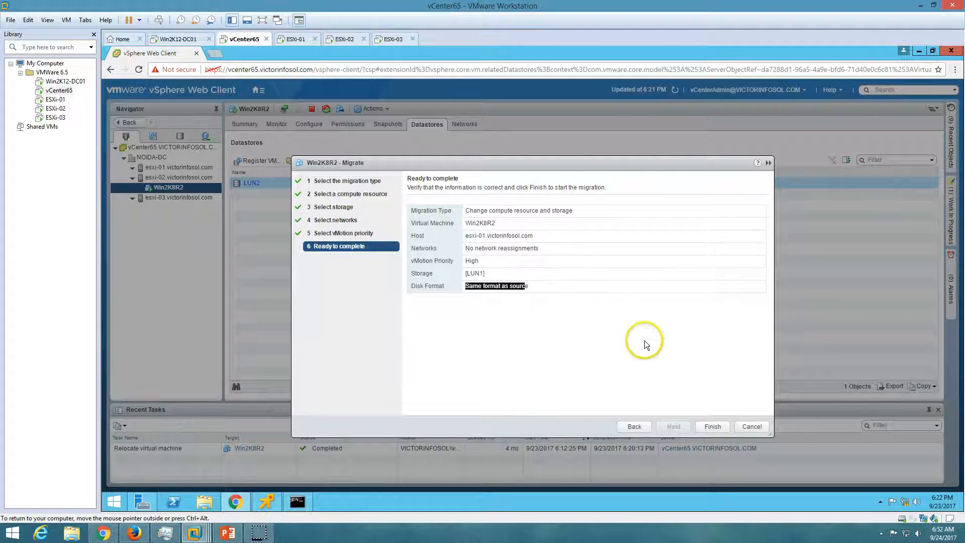
{"action": "left_click", "coordinate": [720, 428]}
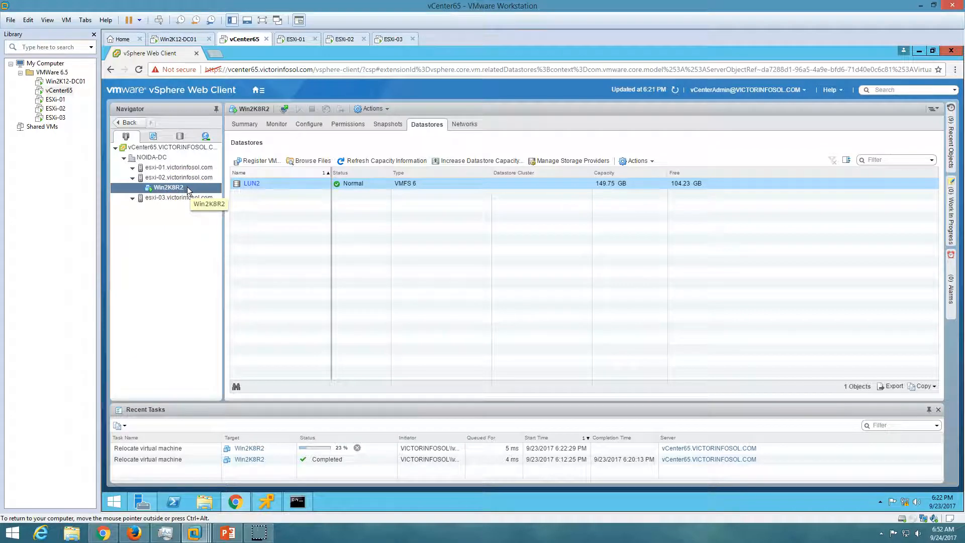
Check Win2K8R2's host and datastore during the relocation, and inspect the continuous ping to win2k8r2 in Command Prompt
{"action": "left_click", "coordinate": [172, 167]}
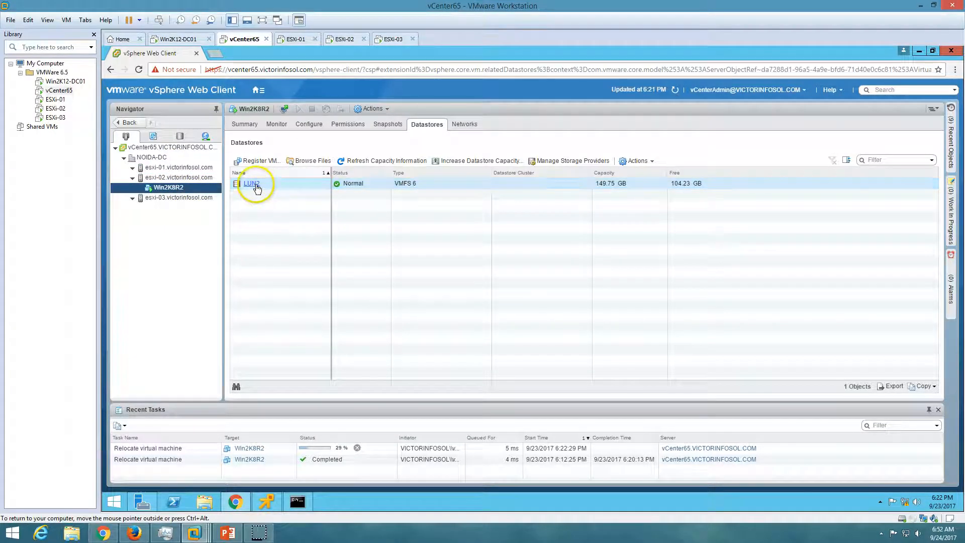
{"action": "left_click", "coordinate": [256, 186]}
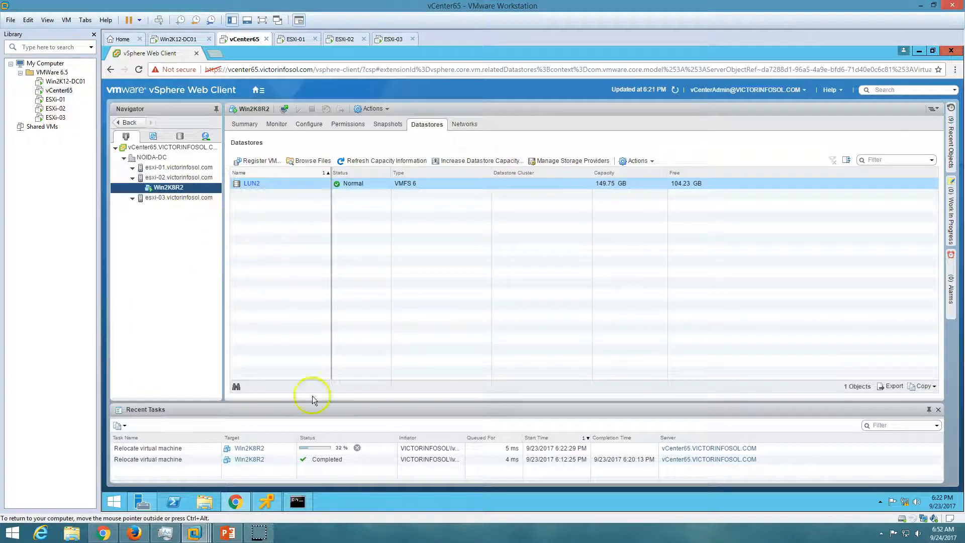
{"action": "left_click", "coordinate": [297, 503]}
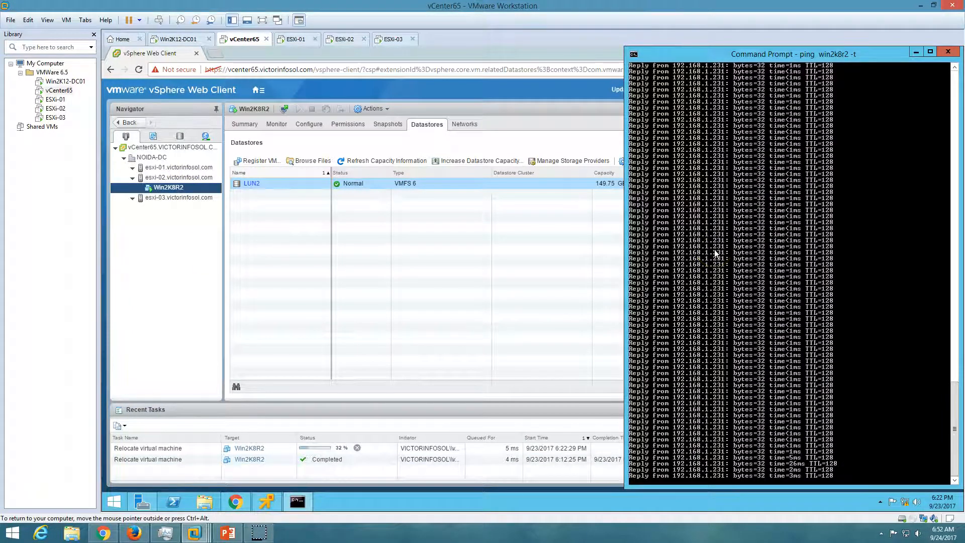
{"action": "left_click", "coordinate": [285, 239]}
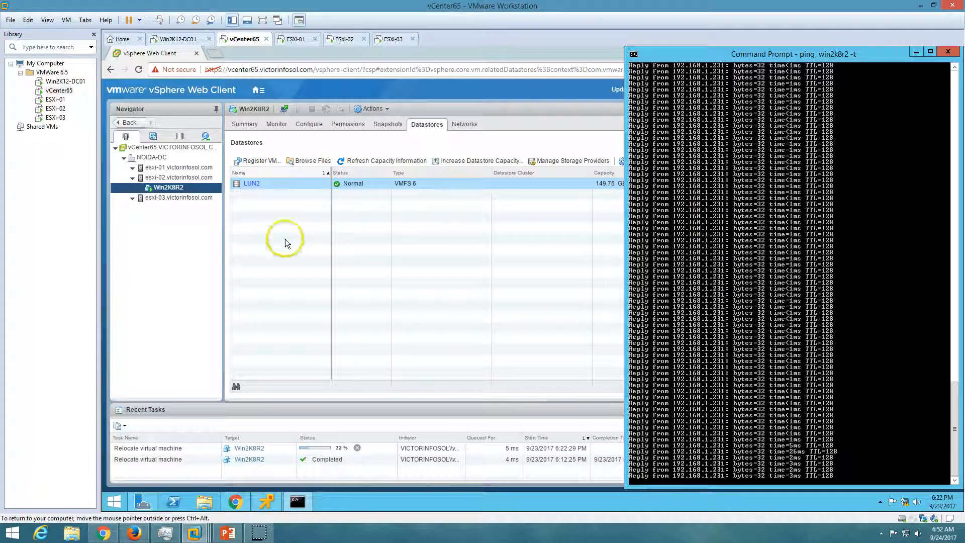
{"action": "left_click", "coordinate": [180, 262]}
Refresh the vSphere Web Client and check the progress of the Relocate virtual machine task
{"action": "left_click", "coordinate": [674, 90]}
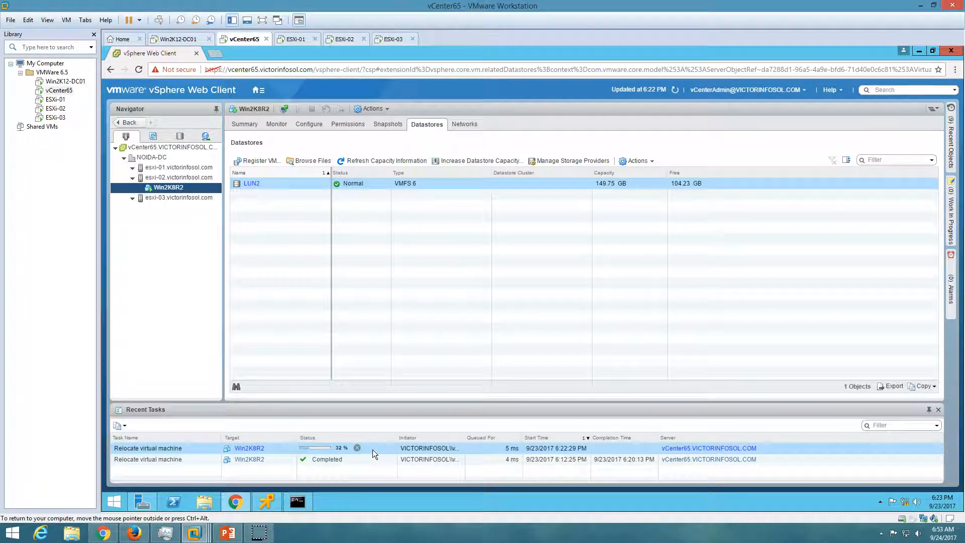
{"action": "left_click", "coordinate": [676, 91]}
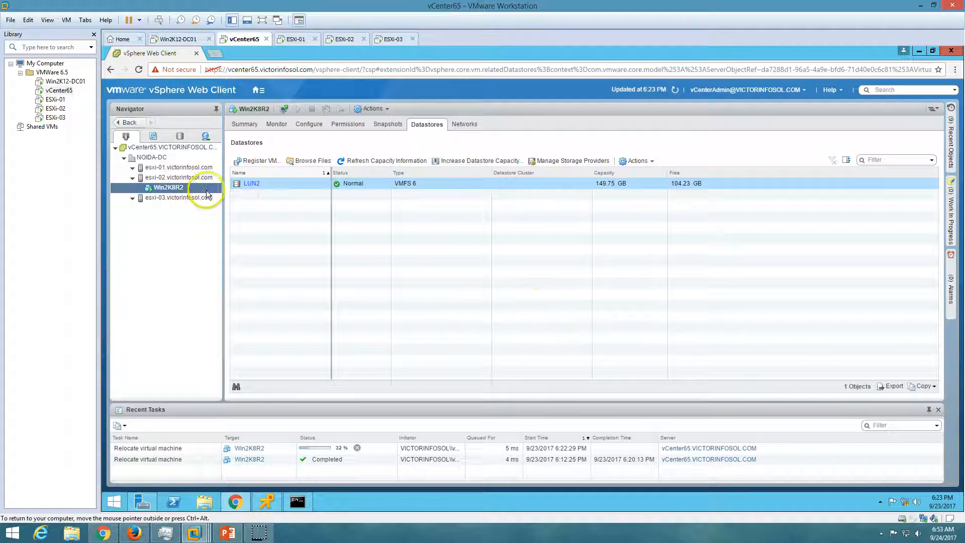
{"action": "left_click", "coordinate": [319, 441]}
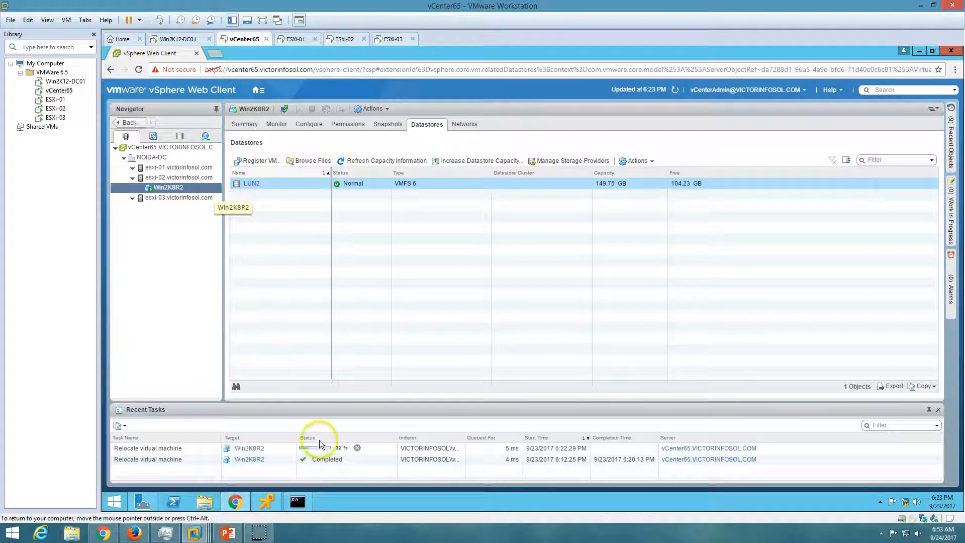
Inspect the latest ping replies from win2k8r2 in Command Prompt for dropped packets and refresh the vSphere Web Client between checks
{"action": "left_click", "coordinate": [298, 501]}
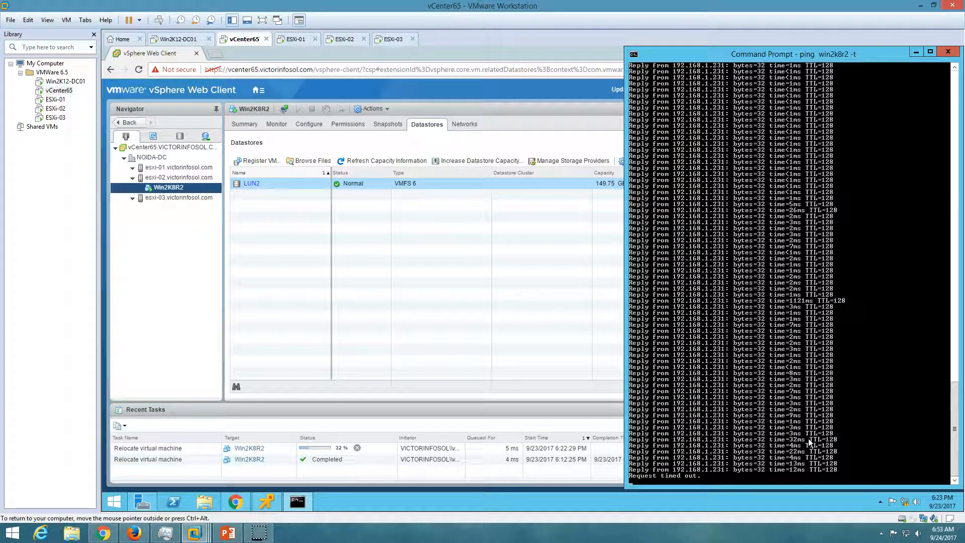
{"action": "left_click", "coordinate": [774, 452]}
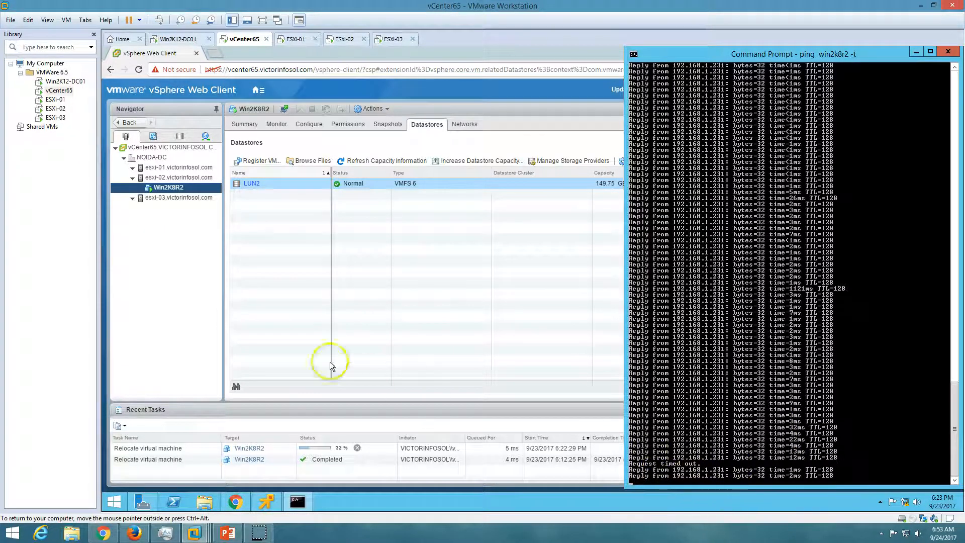
{"action": "left_click", "coordinate": [189, 309]}
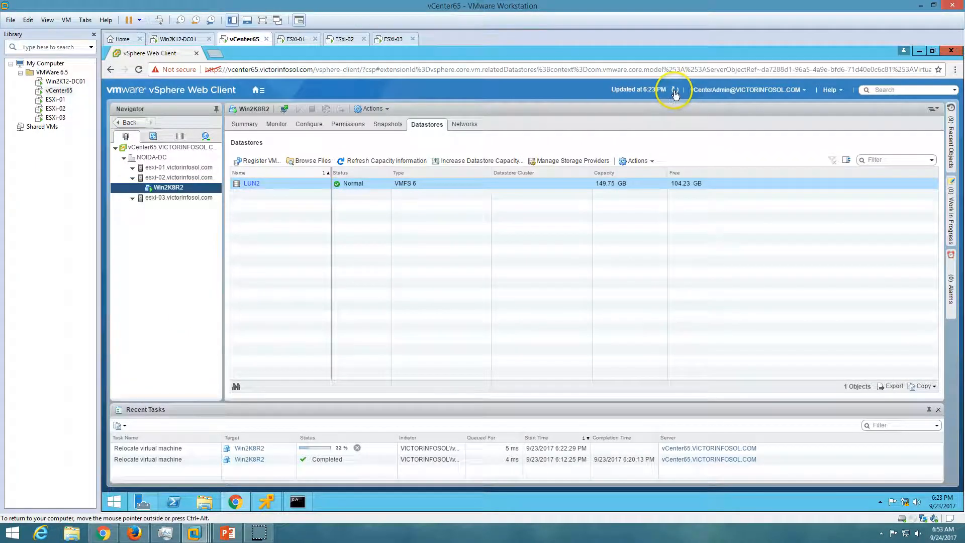
{"action": "left_click", "coordinate": [675, 90]}
{"action": "left_click", "coordinate": [297, 501]}
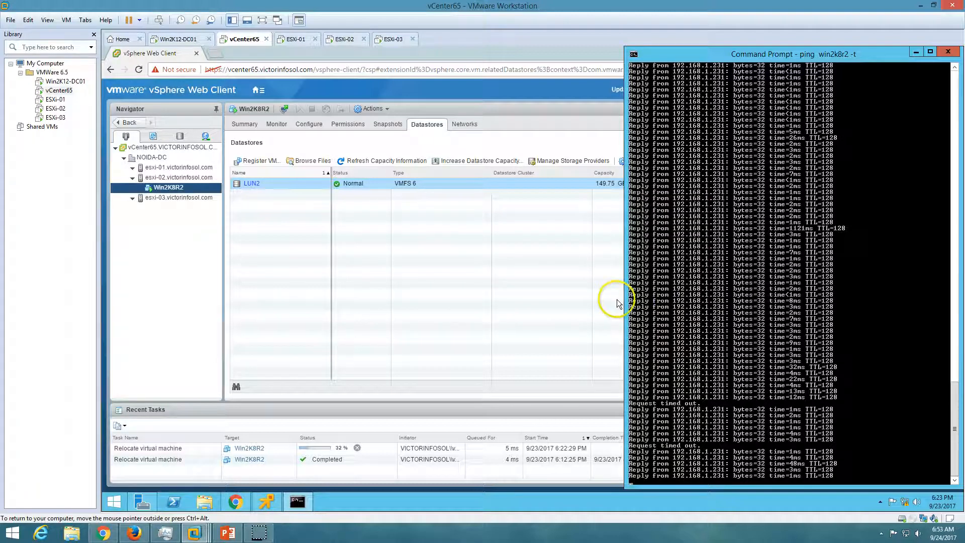
{"action": "left_click", "coordinate": [580, 125]}
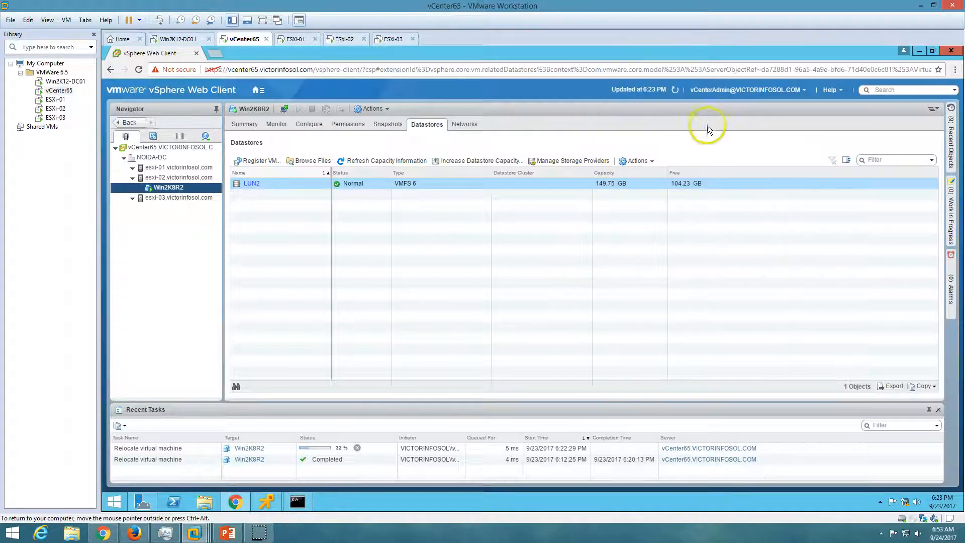
{"action": "left_click", "coordinate": [676, 92]}
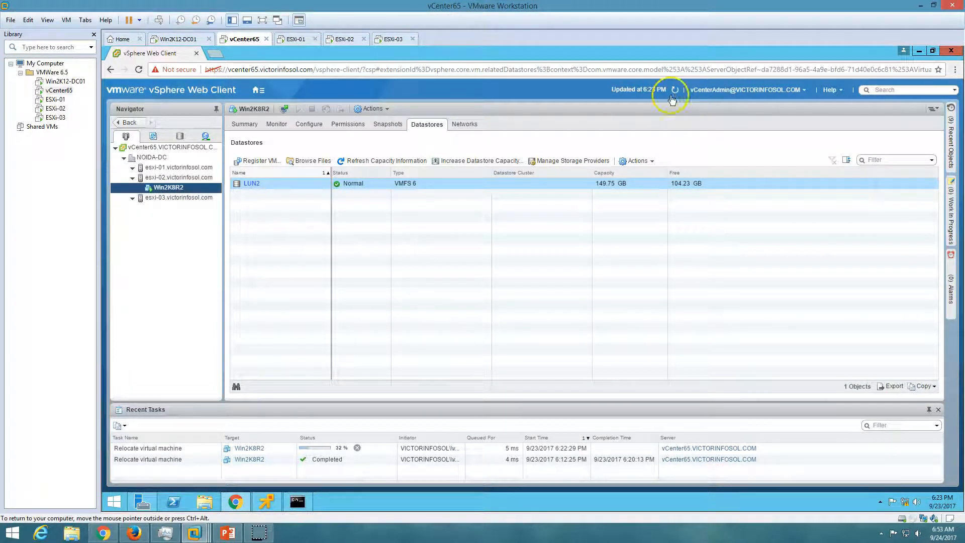
Monitor the win2k8r2 ping in Command Prompt alongside the relocation task until the migration finishes
{"action": "left_click", "coordinate": [309, 502]}
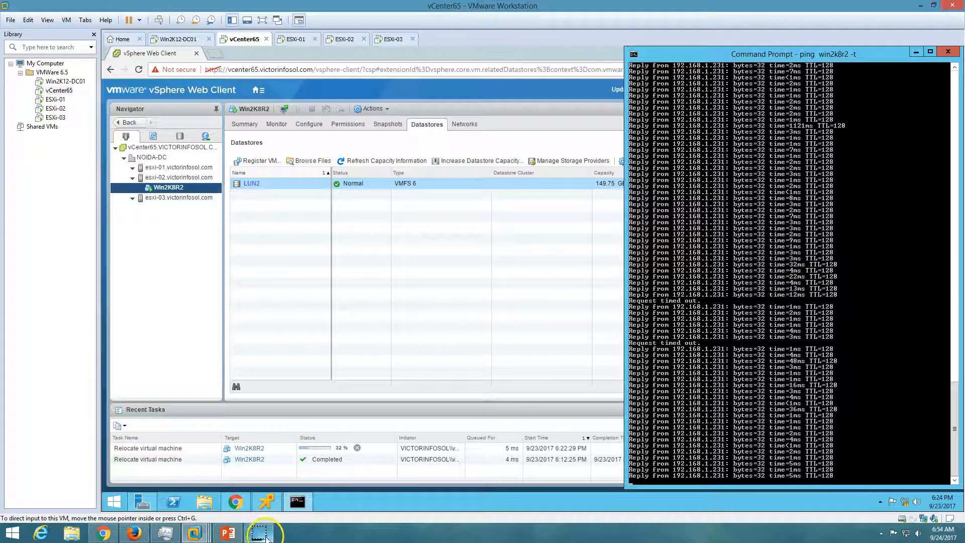
{"action": "left_click", "coordinate": [206, 432]}
{"action": "left_click", "coordinate": [399, 451]}
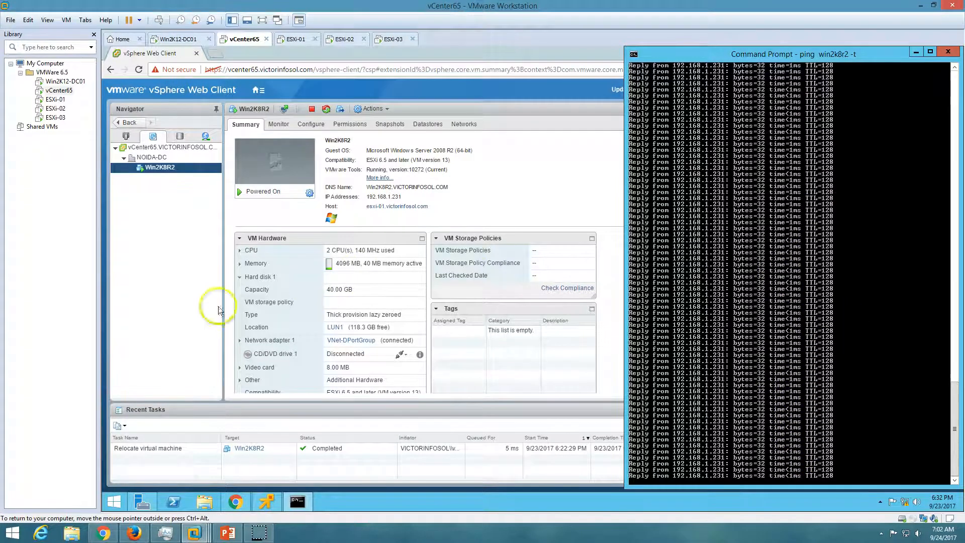
Return to the vSphere Web Client and verify Win2K8R2's host in the inventory and its datastore
{"action": "left_click", "coordinate": [149, 303]}
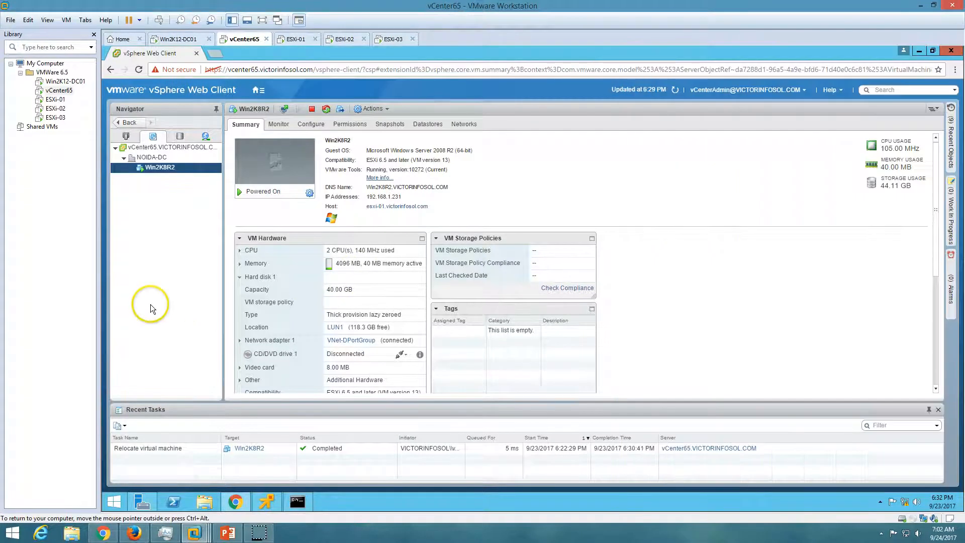
{"action": "left_click", "coordinate": [126, 136]}
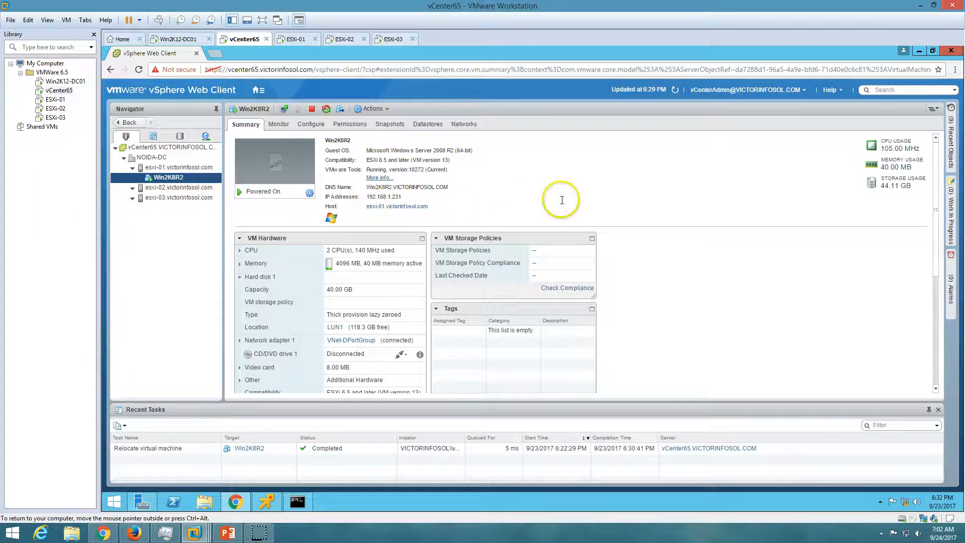
{"action": "left_click", "coordinate": [428, 125]}
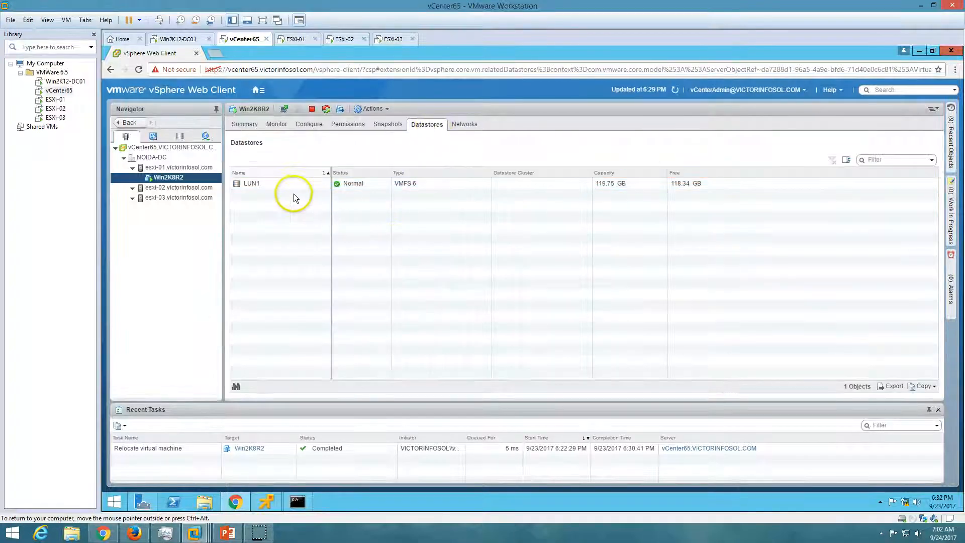
Switch to the PowerPoint slide show and advance from the migration type slide to the closing slide
{"action": "left_click", "coordinate": [228, 533]}
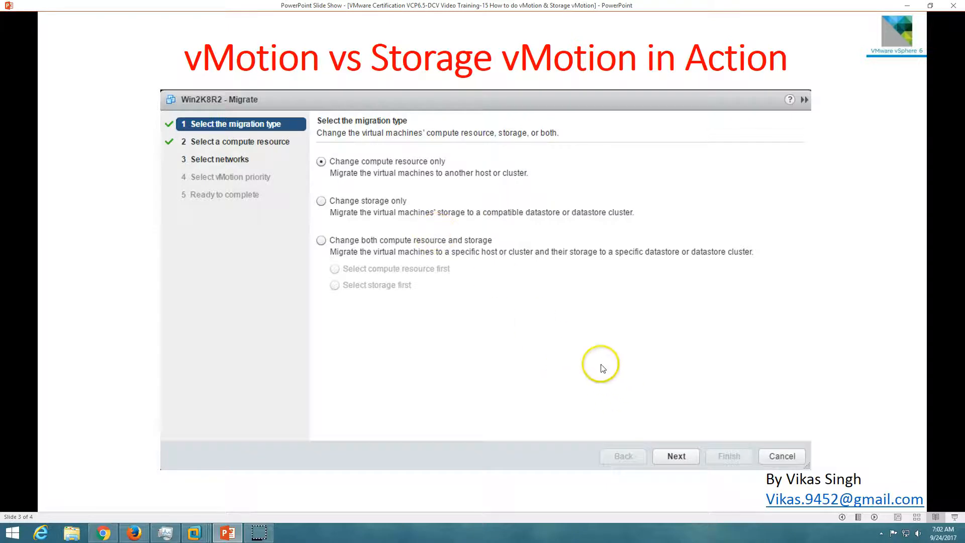
{"action": "left_click", "coordinate": [576, 333]}
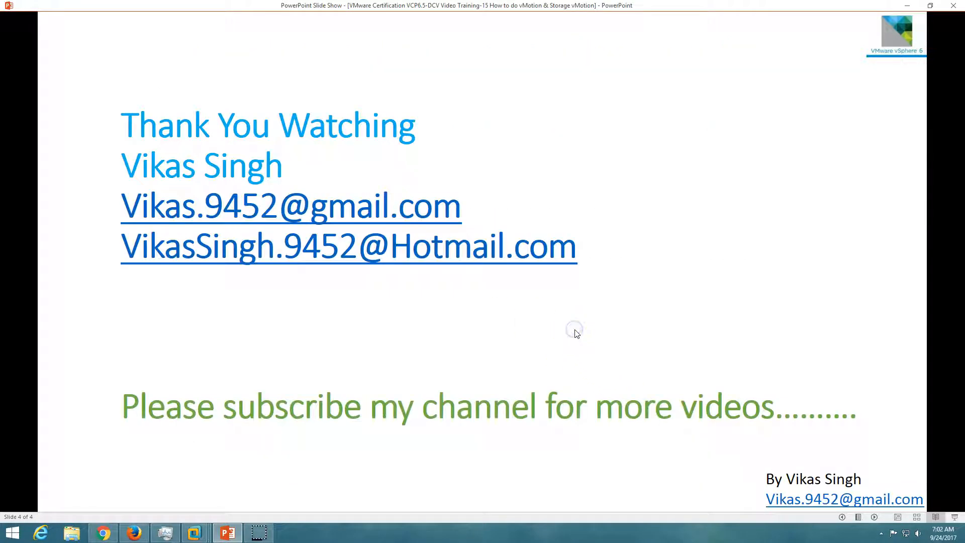